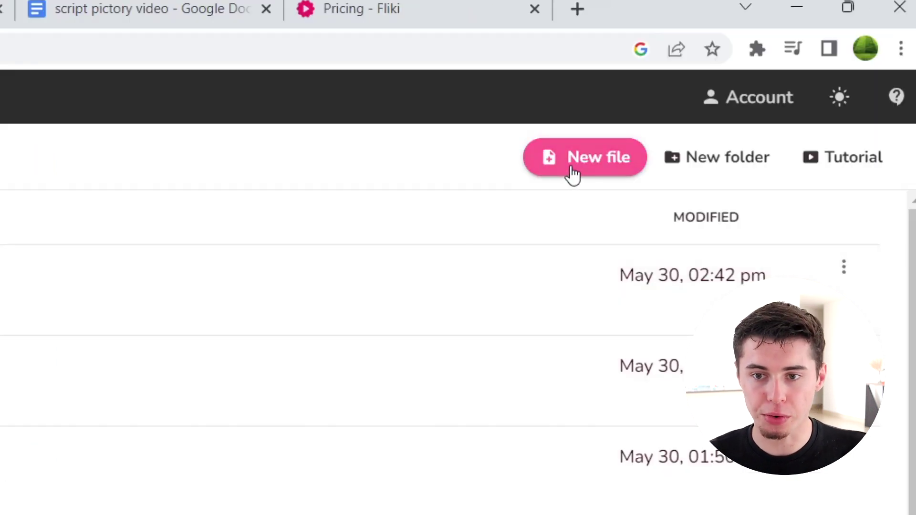
Start a new English Video file named 'amsterdam 2' instead of audio only.
click(571, 169)
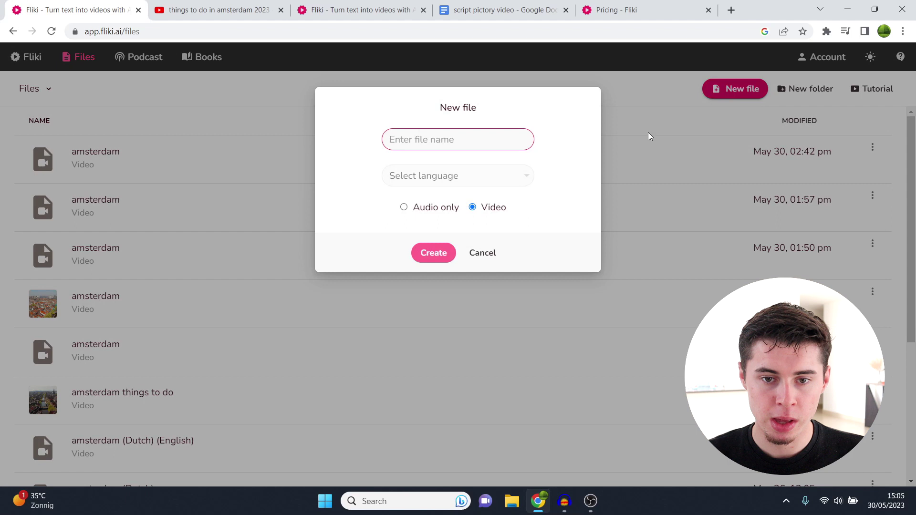
click(429, 207)
click(483, 277)
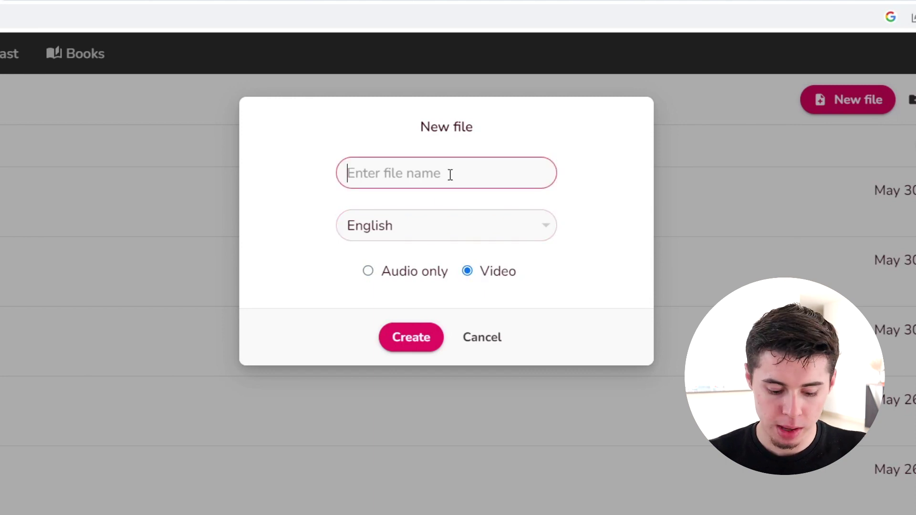
text(amsterdam 2)
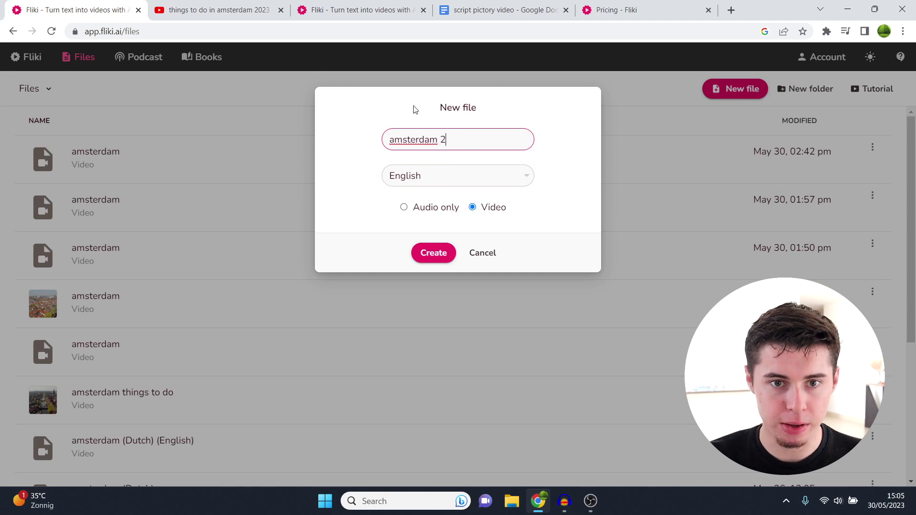
Check the Amsterdam script document, then view the 'things to do in amsterdam 2023' YouTube results.
click(500, 10)
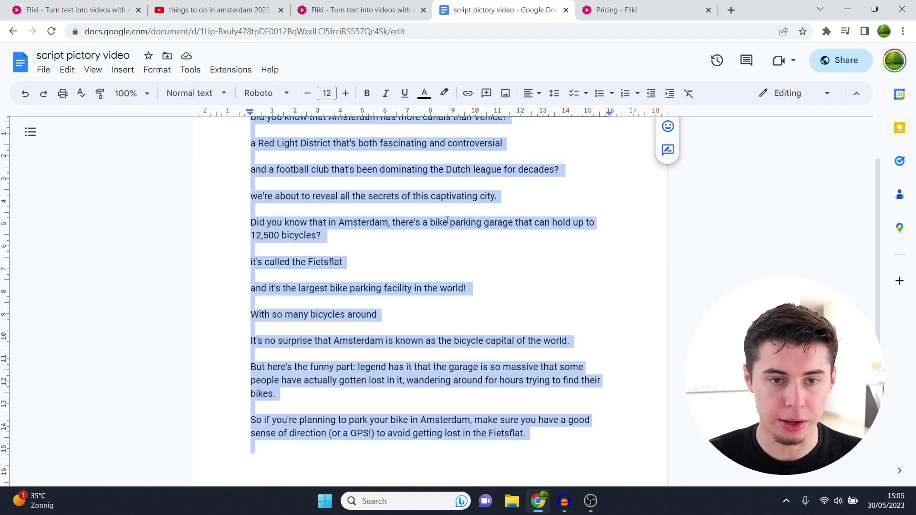
click(231, 4)
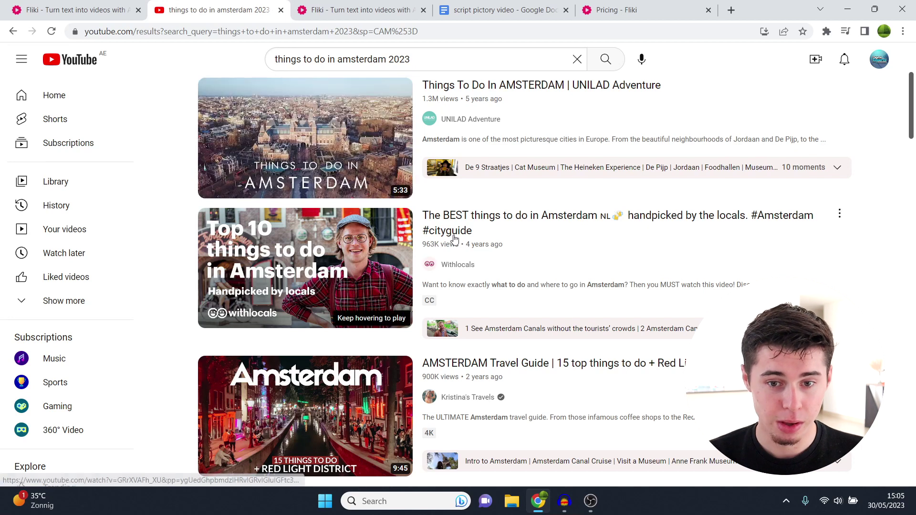
Browse the Amsterdam YouTube results and return to the Fliki new-file form.
scroll(468, 245, down, 2)
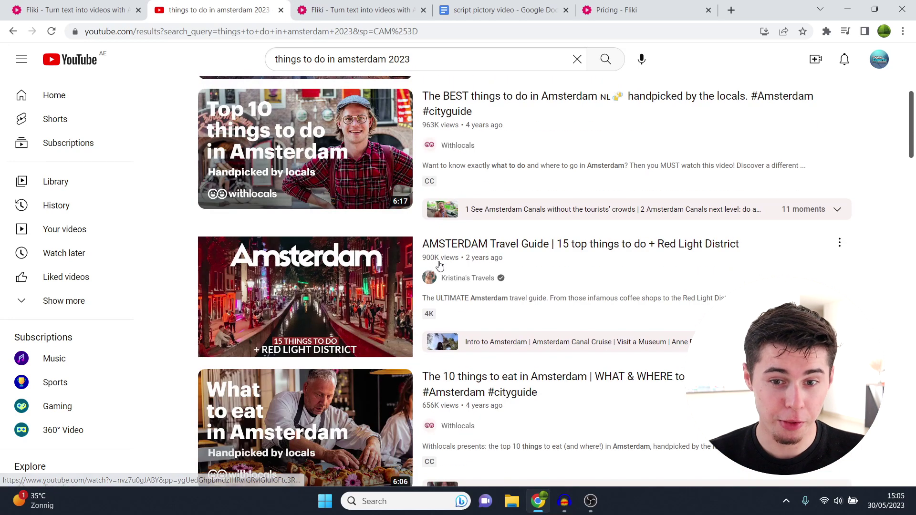
scroll(450, 262, down, 10)
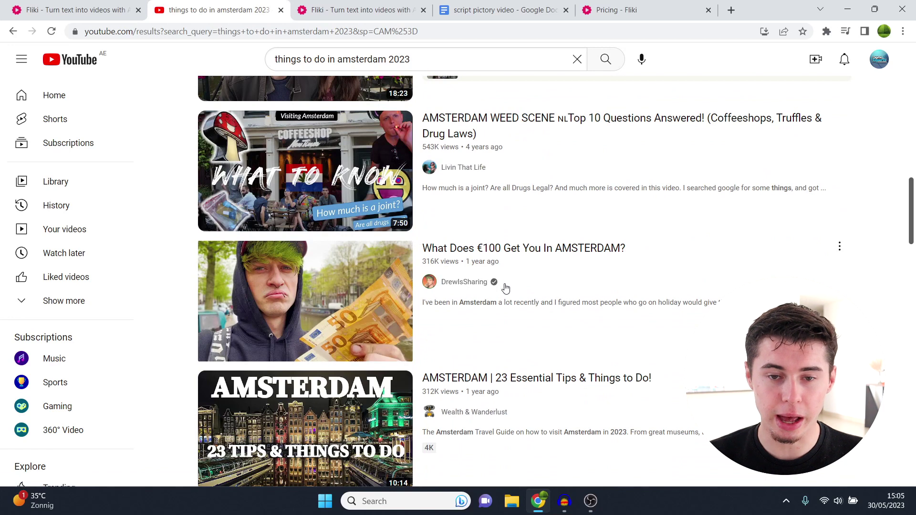
scroll(505, 288, up, 15)
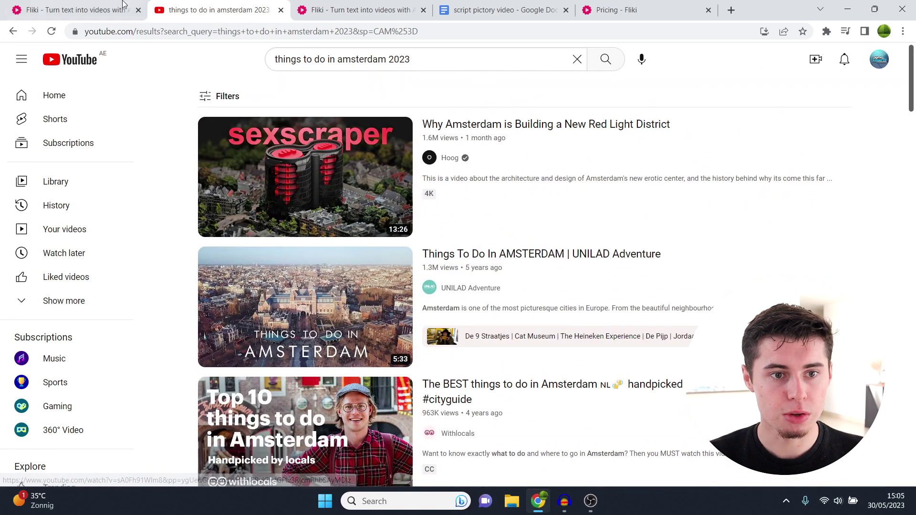
click(122, 4)
Create the amsterdam 2 video and paste the copied Amsterdam script over its placeholder text.
click(441, 254)
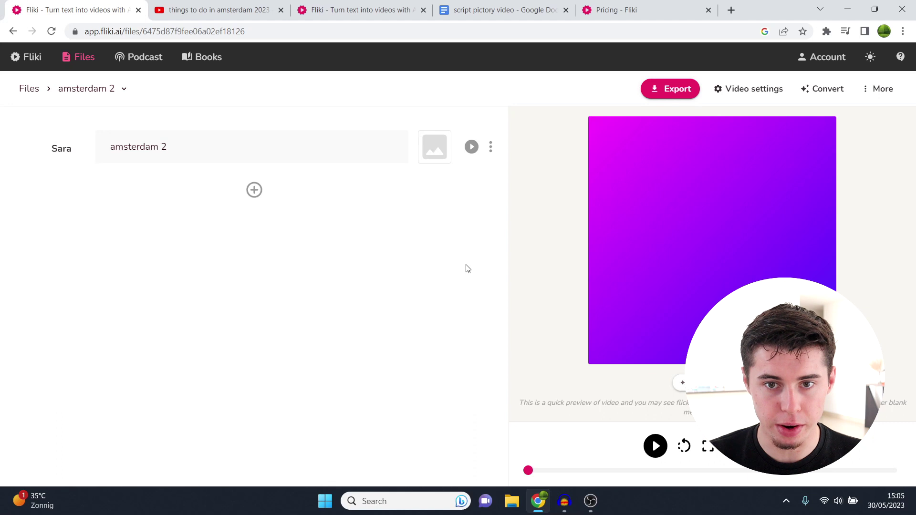
click(506, 11)
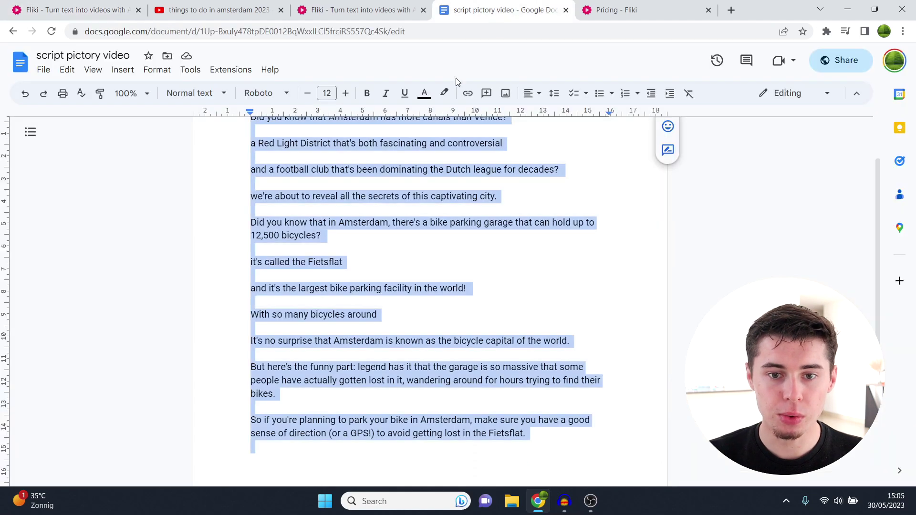
right_click(414, 135)
click(432, 165)
click(33, 4)
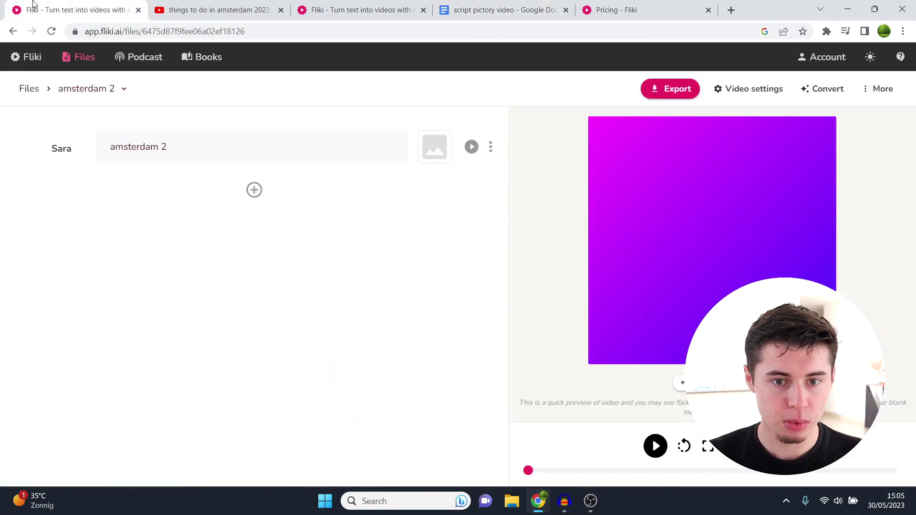
drag(249, 153, 2, 150)
key(ctrl+v)
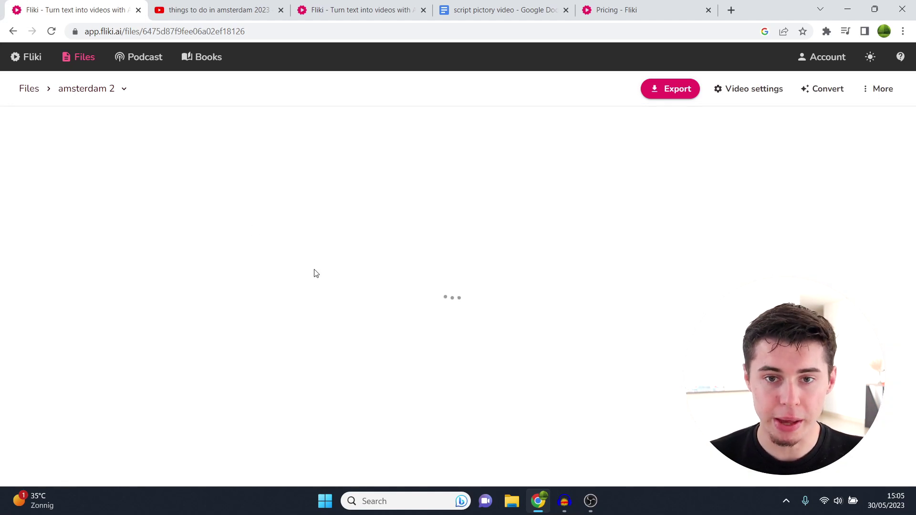
Review the script document again, then return to the Fliki editor.
click(467, 10)
click(415, 181)
scroll(414, 284, up, 2)
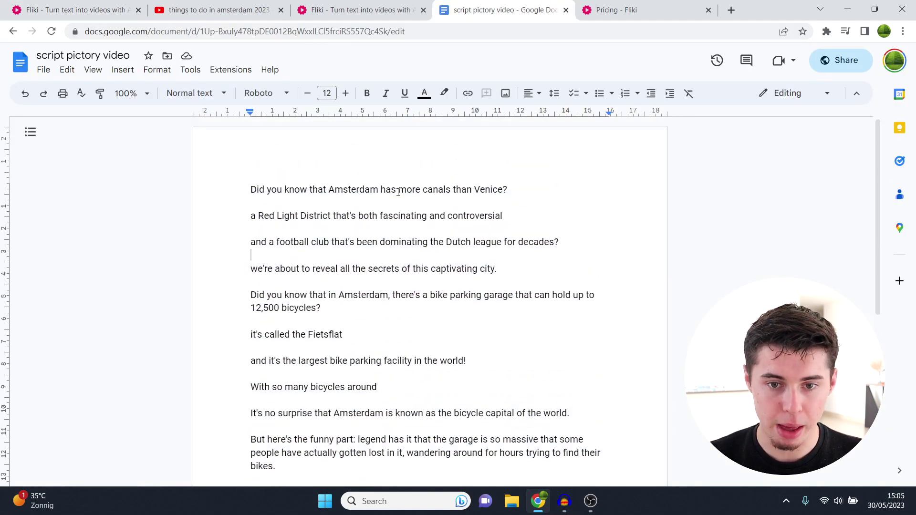
scroll(485, 208, down, 2)
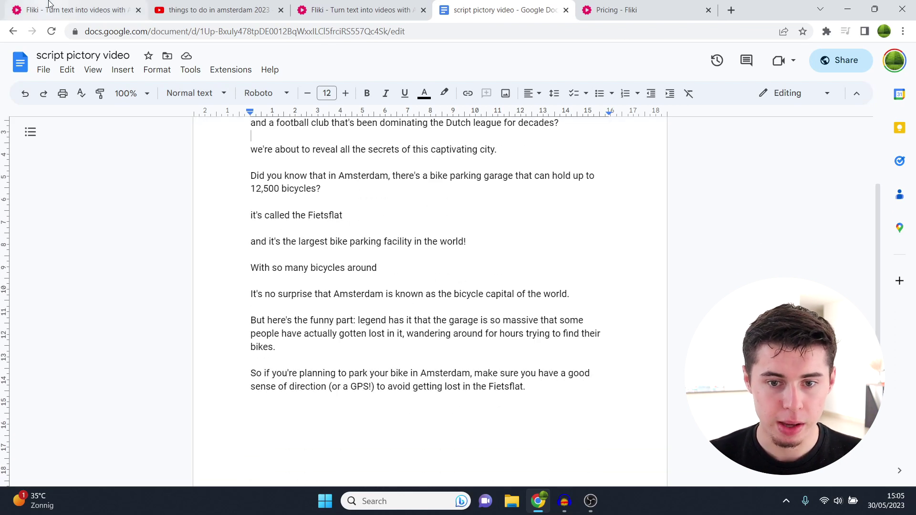
click(71, 9)
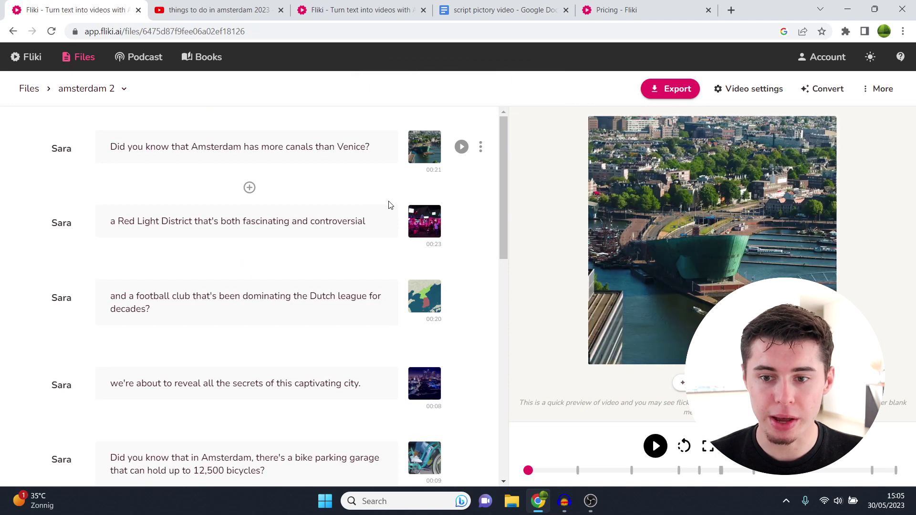
Scroll through the generated Sara-voiced scenes and their stock clips.
scroll(391, 228, down, 8)
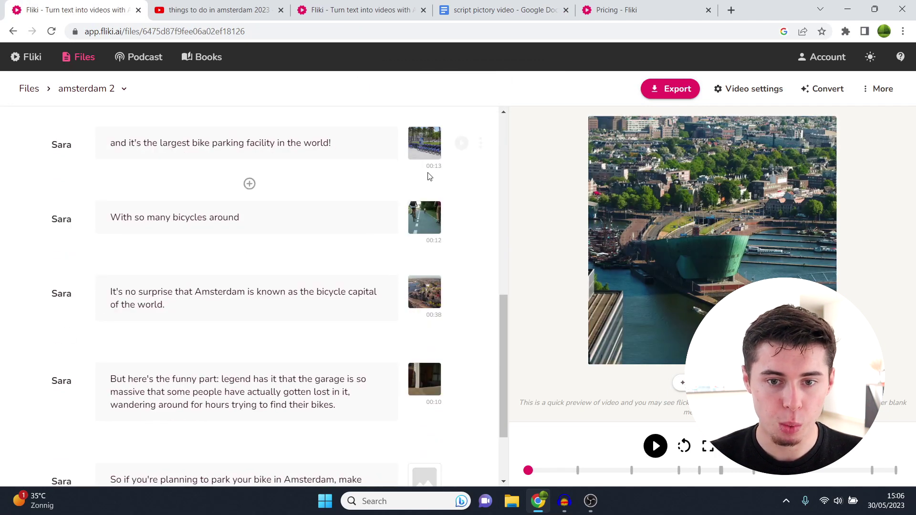
scroll(381, 286, down, 2)
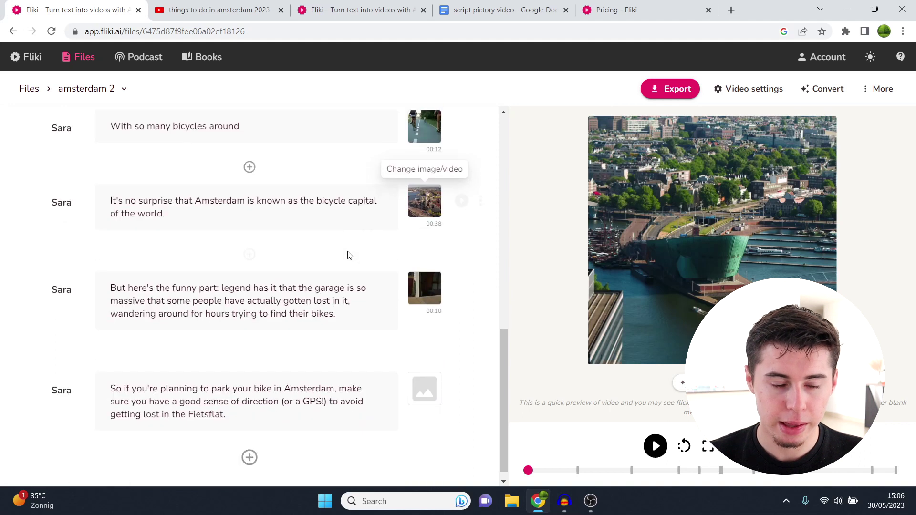
scroll(334, 314, up, 10)
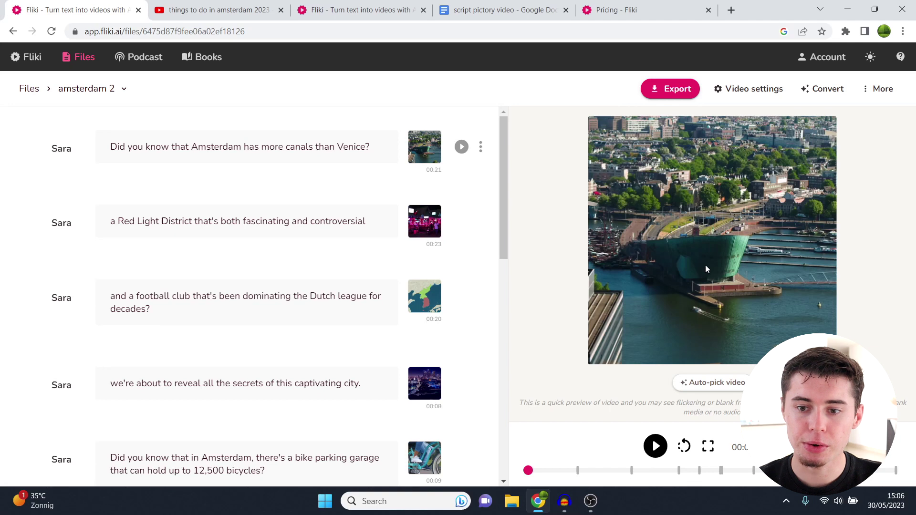
Change the video size to Landscape (YouTube, Facebook, Twitter, LinkedIn) and save the settings.
click(756, 88)
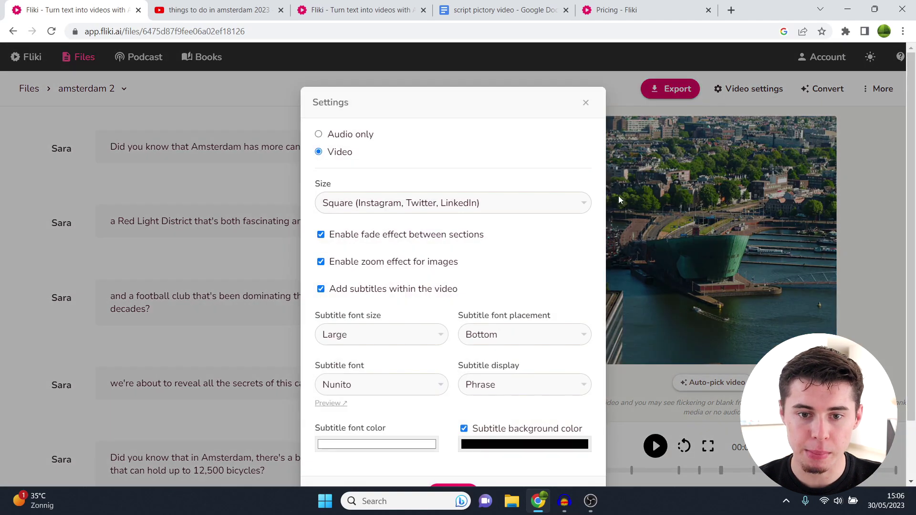
click(432, 204)
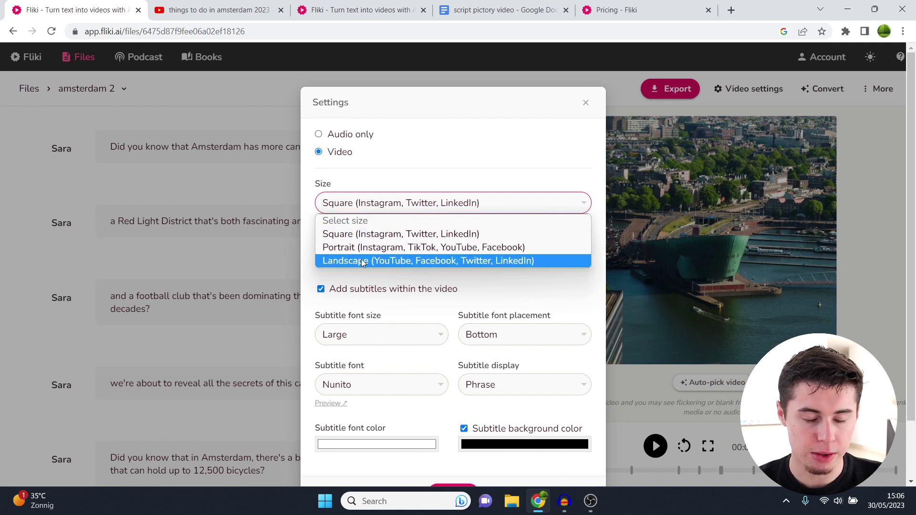
click(362, 261)
scroll(419, 333, down, 2)
click(439, 421)
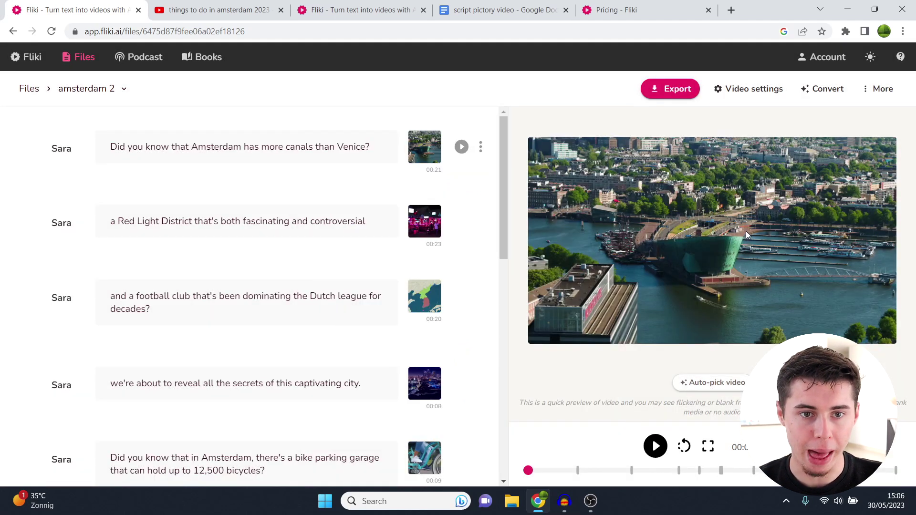
Give the first scene an auto-picked Amsterdam tram street clip and bring up its media choices.
click(248, 9)
scroll(367, 289, down, 7)
scroll(367, 289, up, 2)
click(72, 10)
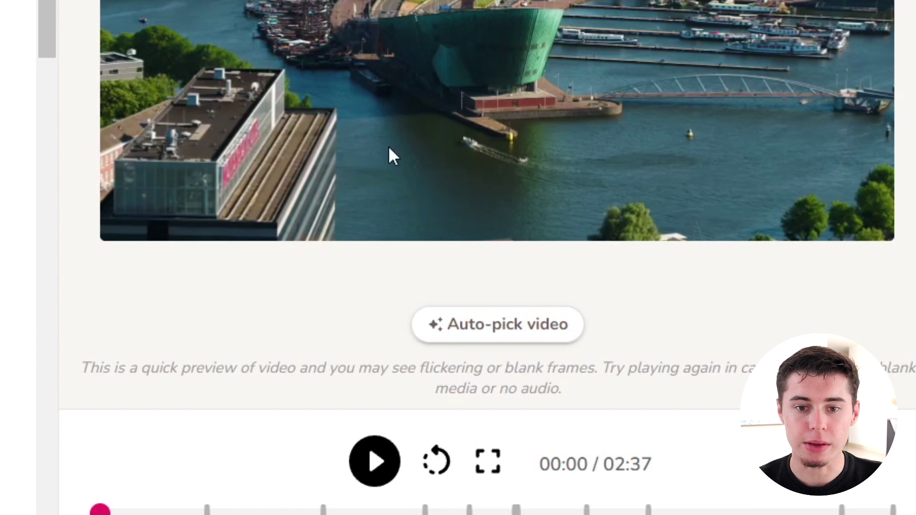
click(484, 329)
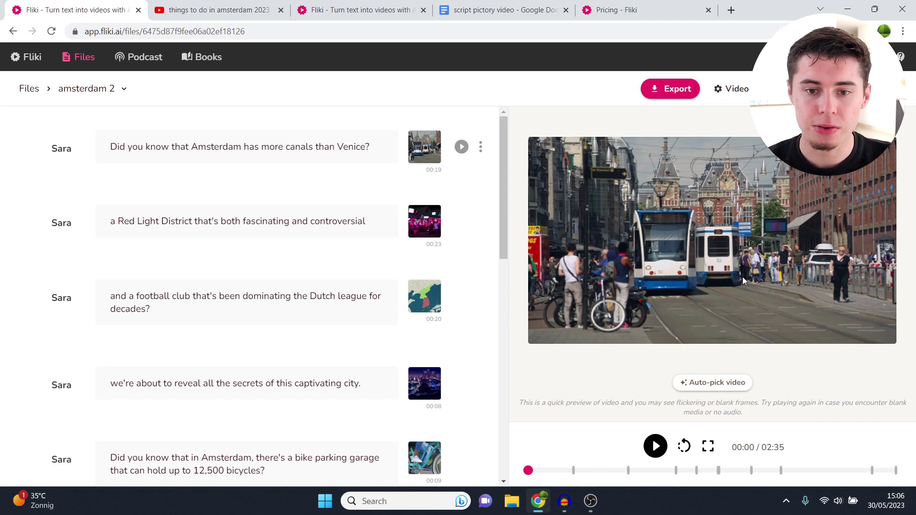
click(693, 382)
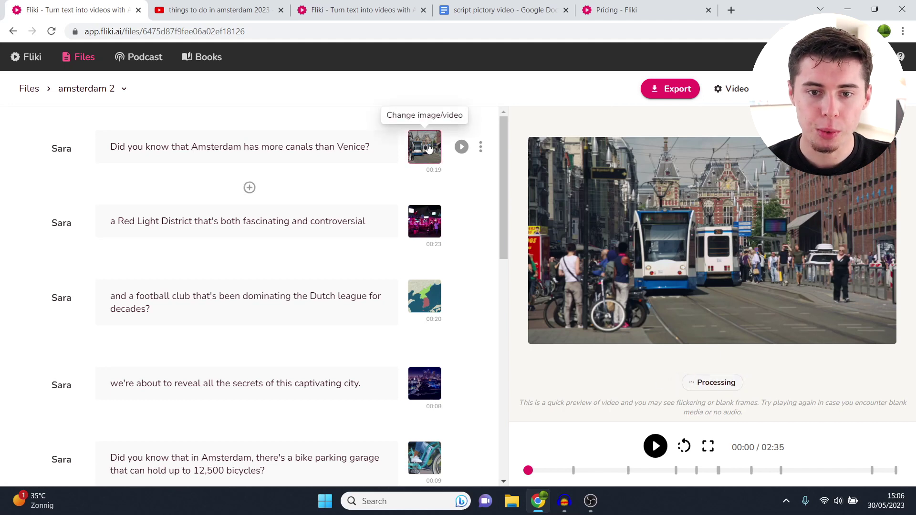
click(427, 144)
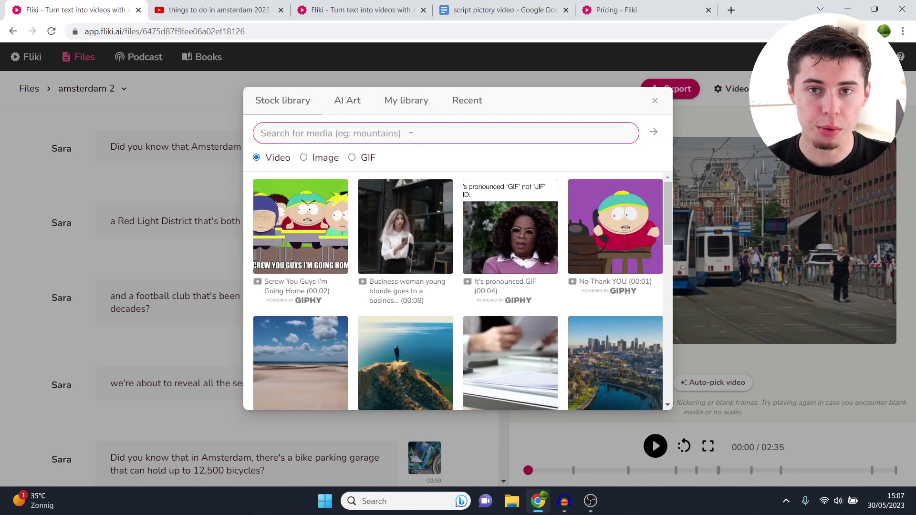
Load storyblocks.com in a new browser tab.
click(731, 9)
text(story)
key(BackSpace)
text(r)
key(Return)
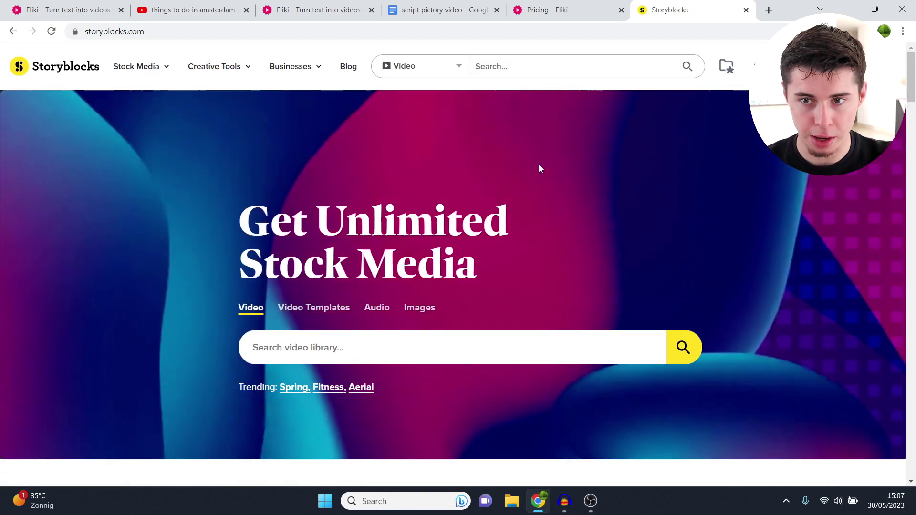
Scroll through the Storyblocks stock media homepage and back to the top.
scroll(539, 167, down, 6)
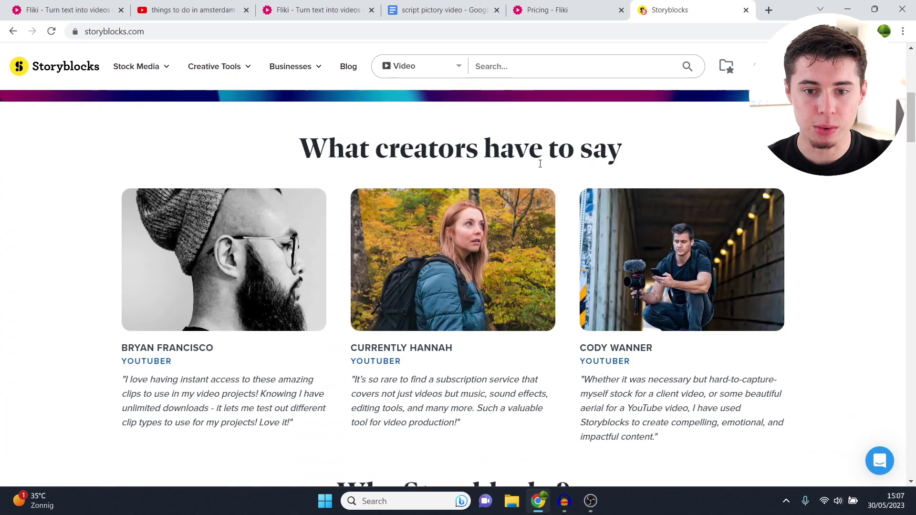
scroll(539, 164, down, 15)
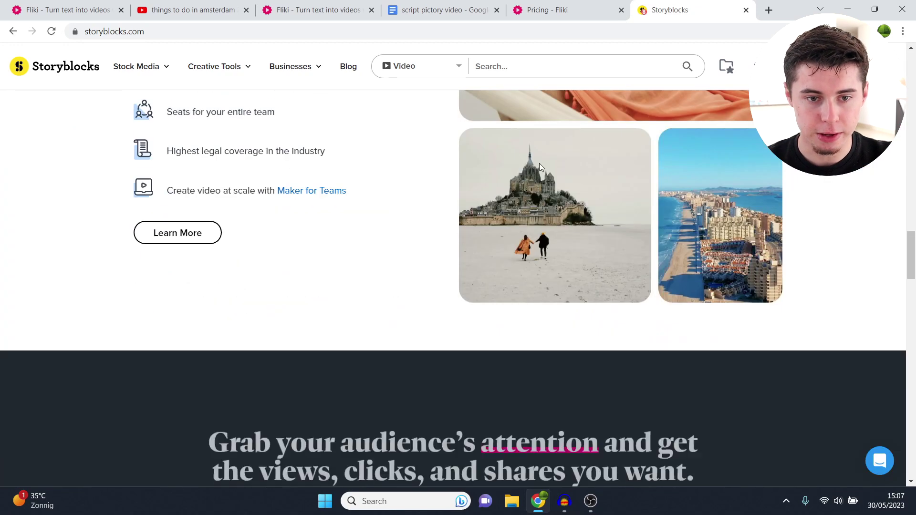
scroll(539, 163, down, 6)
scroll(430, 155, up, 12)
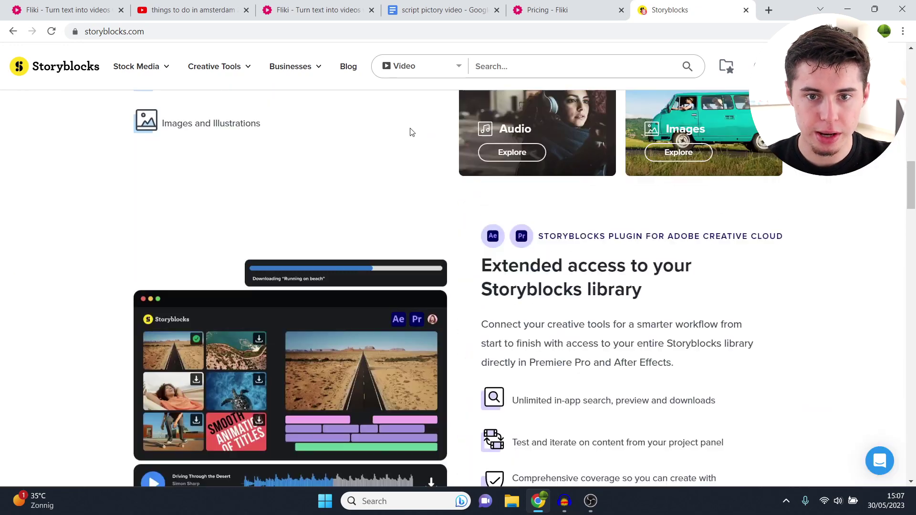
scroll(411, 132, up, 10)
Search the stock library for 'canals amsterdam' and use the aerial canal clip for the first scene.
click(48, 10)
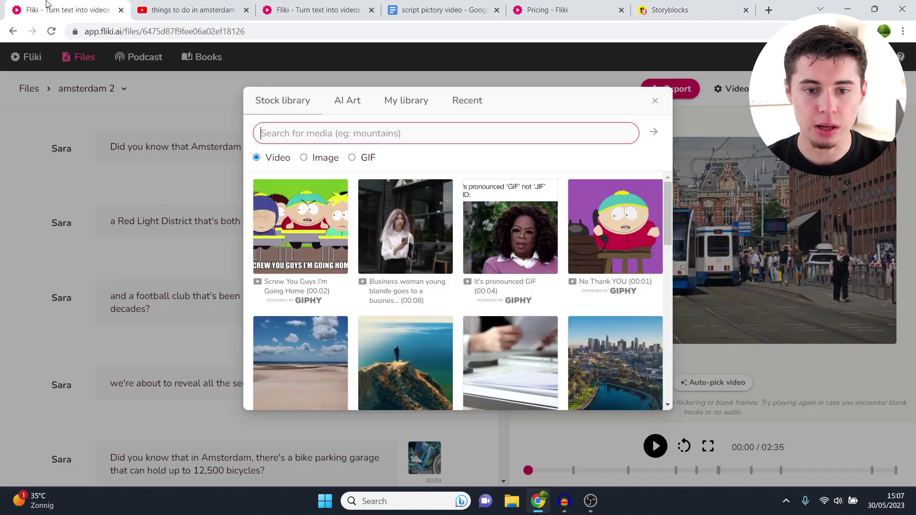
text(canals amsterd)
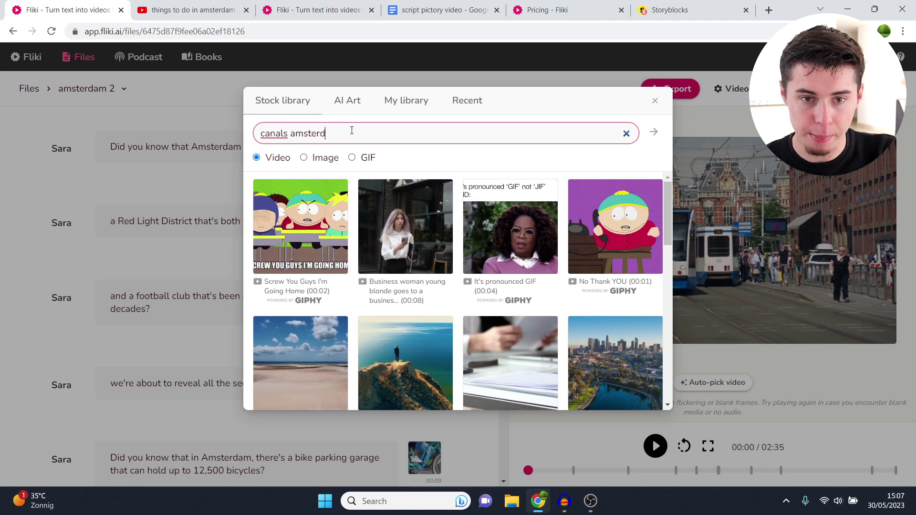
text(am)
key(Return)
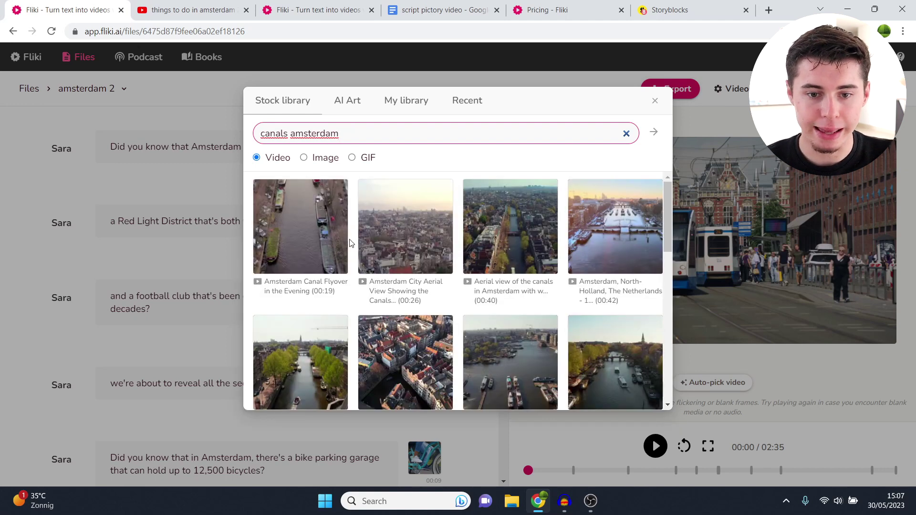
click(521, 221)
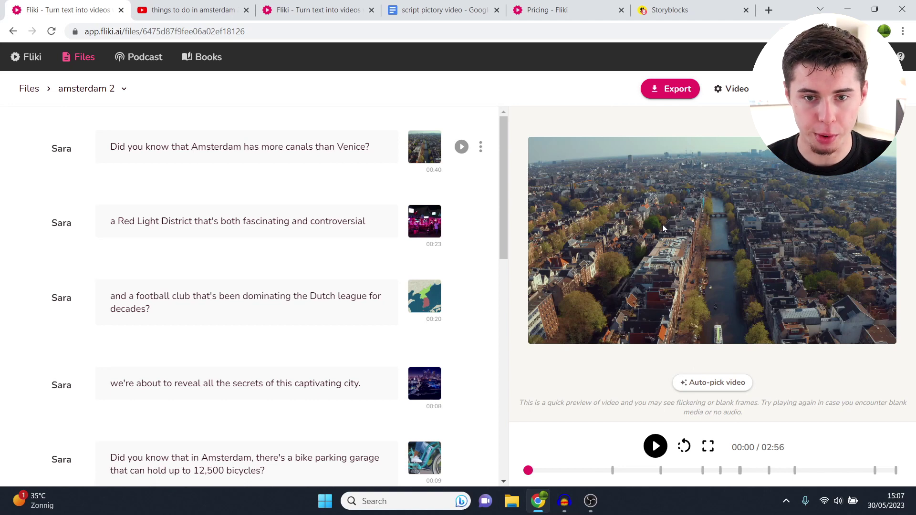
Try GIF and Image results for the canal search, then switch the first scene's picker to AI Art.
click(429, 147)
click(319, 159)
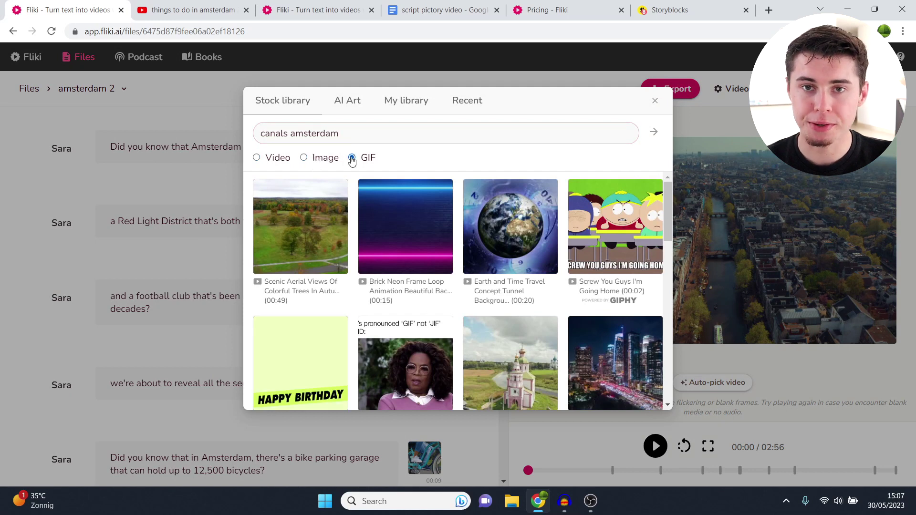
click(312, 159)
click(354, 133)
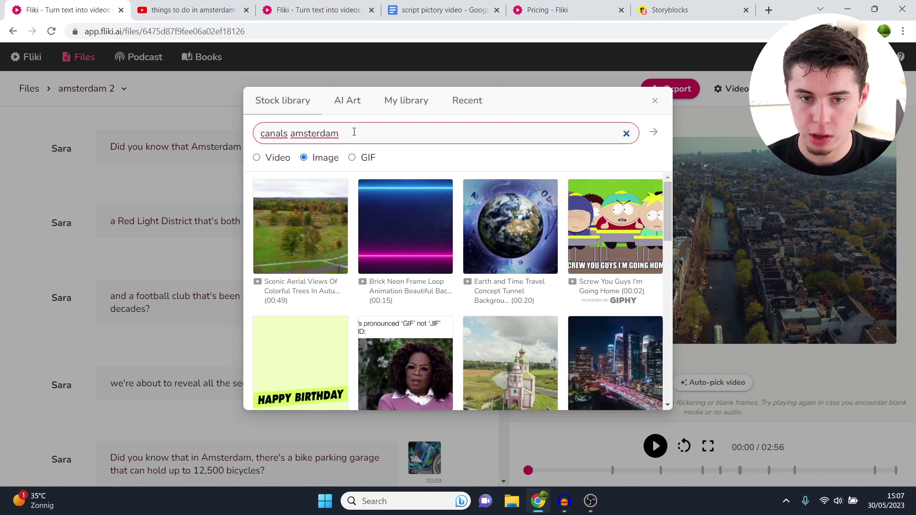
key(Return)
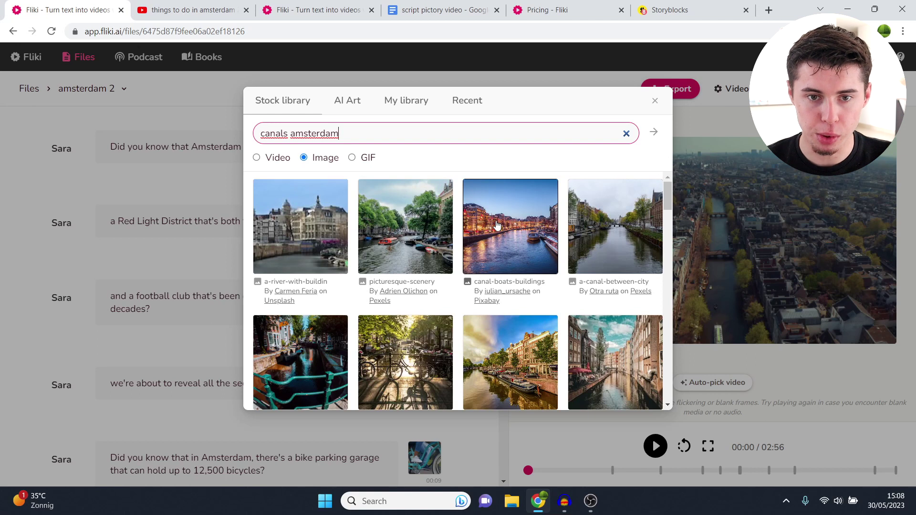
click(350, 99)
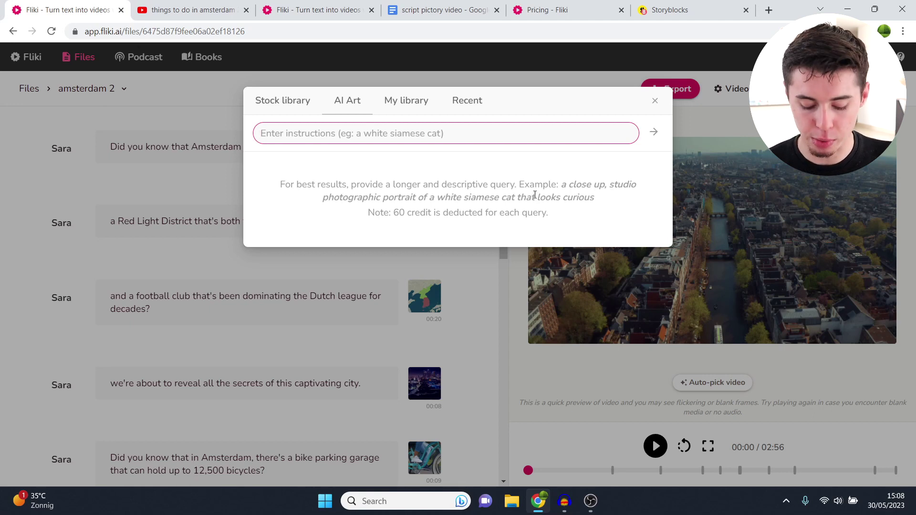
Generate AI art from the prompt 'create an image of the canals in amsterdam'.
text(create an image of the canals in amste)
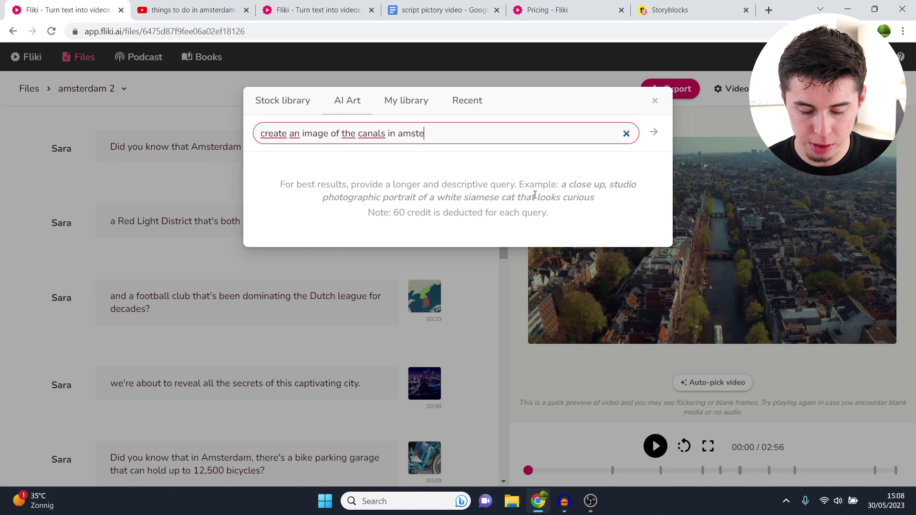
text(rdam)
key(Return)
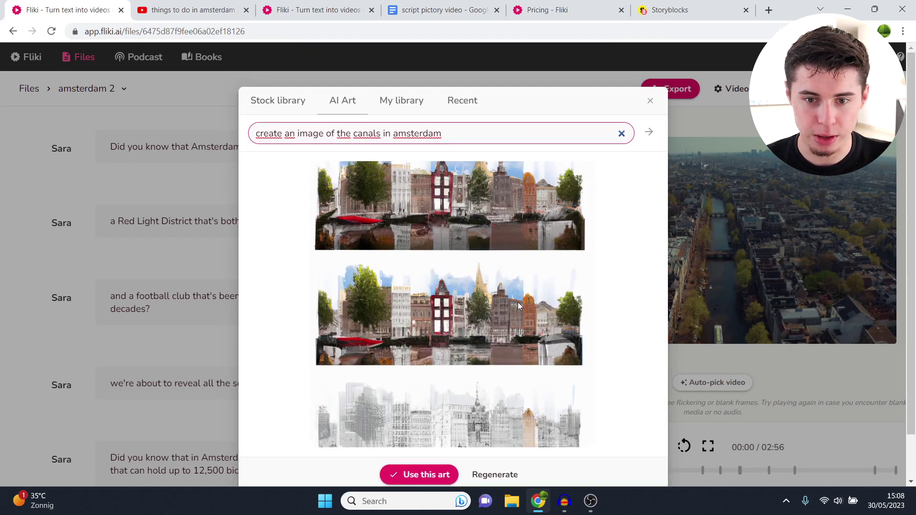
Regenerate the canal image and use it for the canals-versus-Venice scene.
click(492, 427)
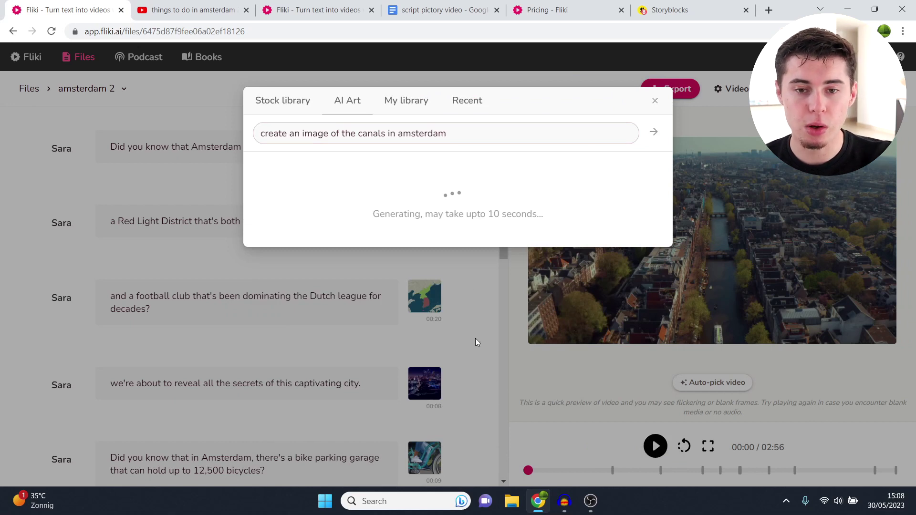
click(450, 139)
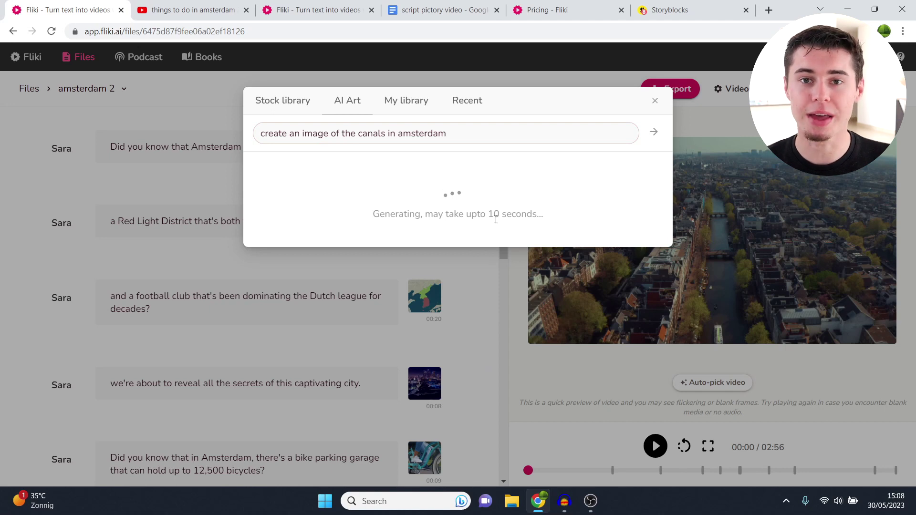
scroll(512, 290, down, 1)
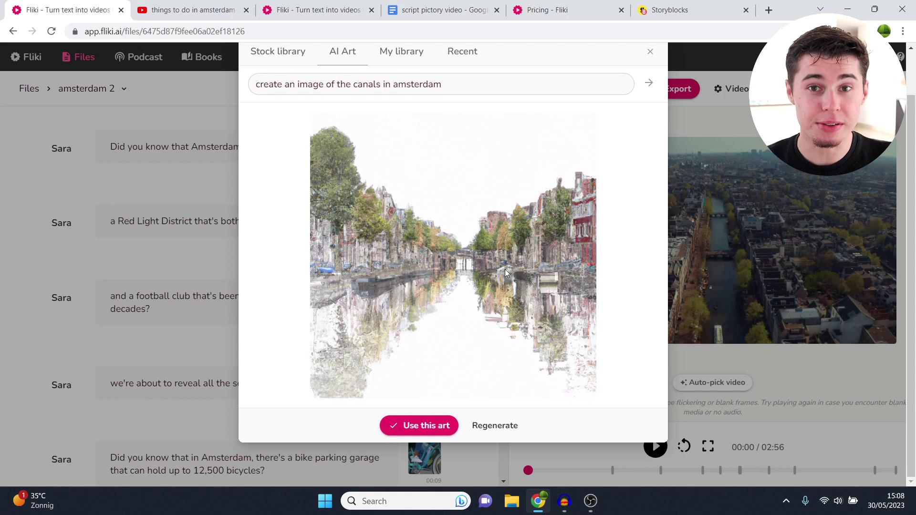
scroll(484, 394, up, 1)
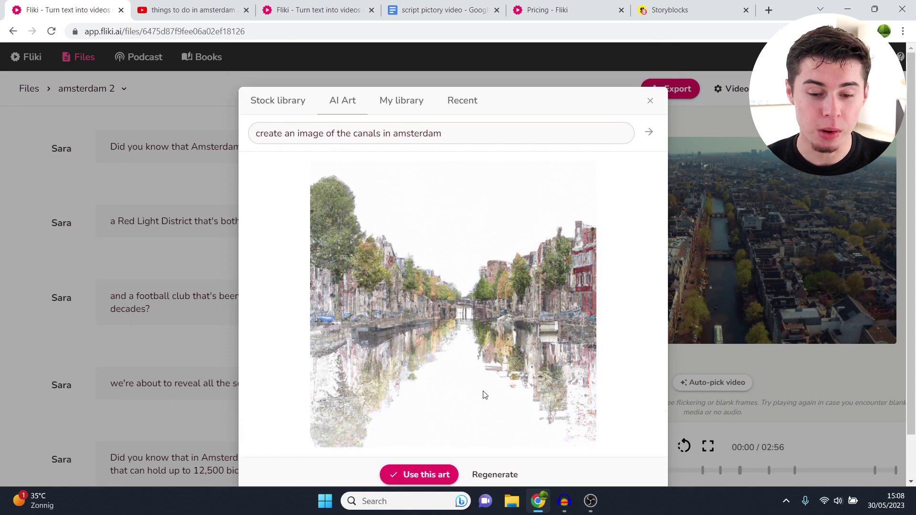
click(419, 475)
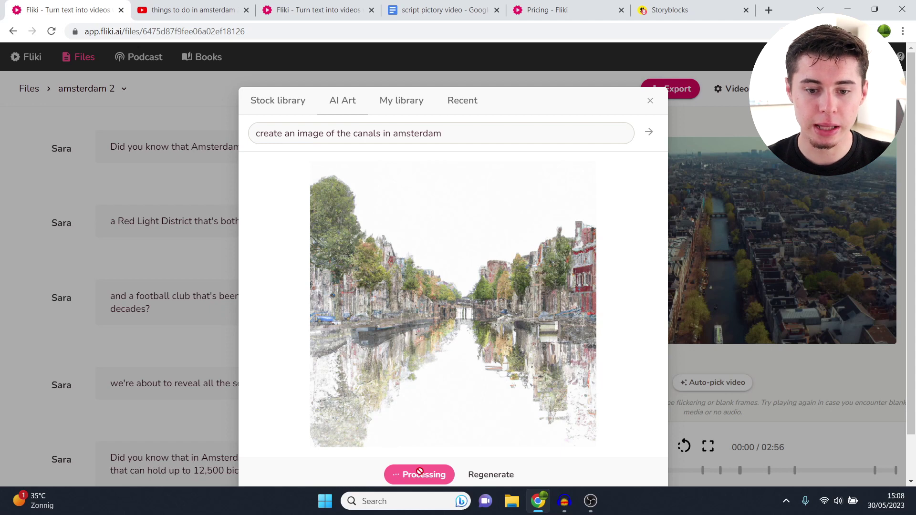
scroll(419, 472, down, 1)
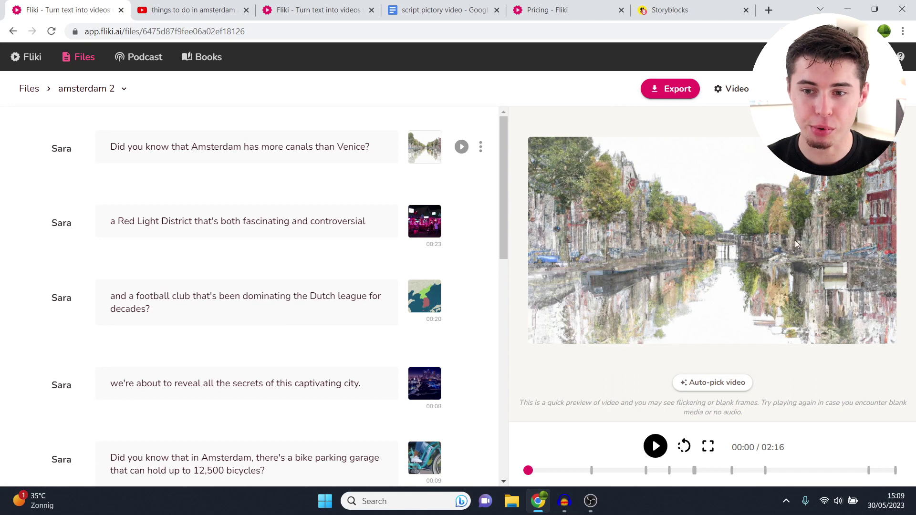
Select the Red Light District scene and look at its media picker.
click(375, 212)
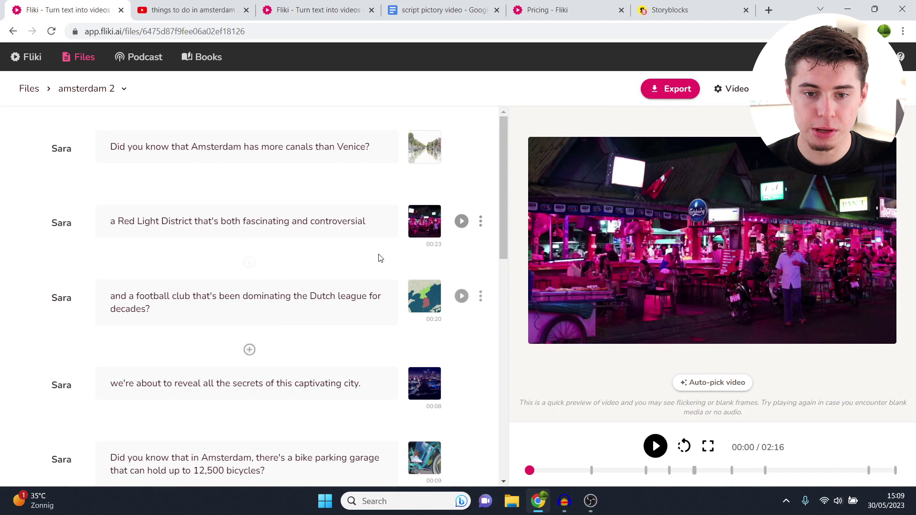
click(423, 221)
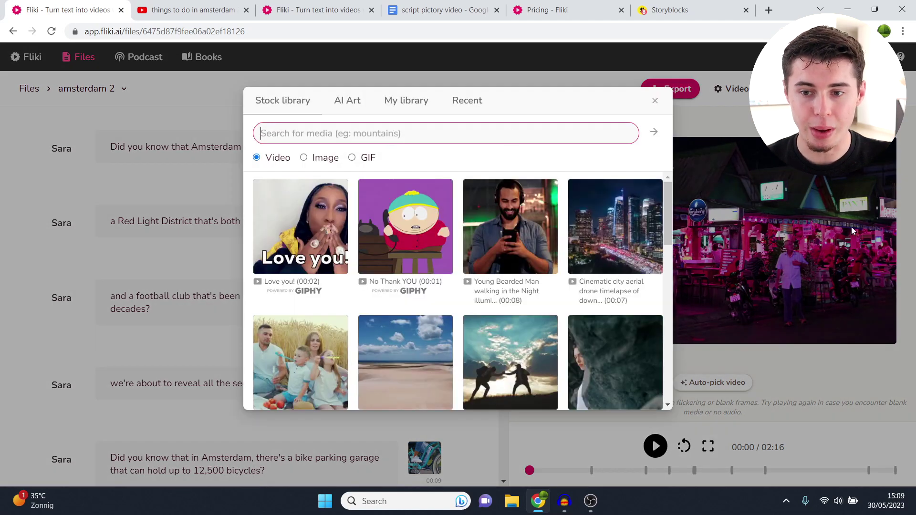
click(655, 102)
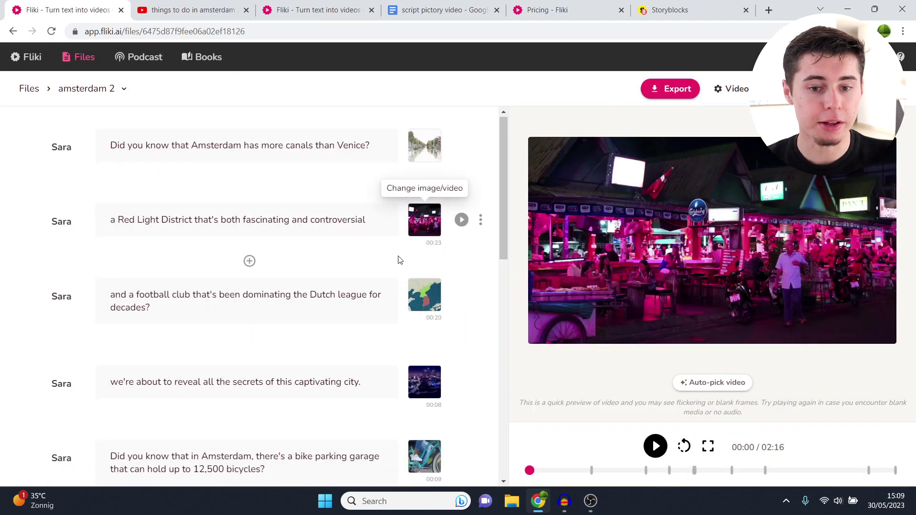
scroll(396, 286, down, 10)
scroll(435, 296, up, 10)
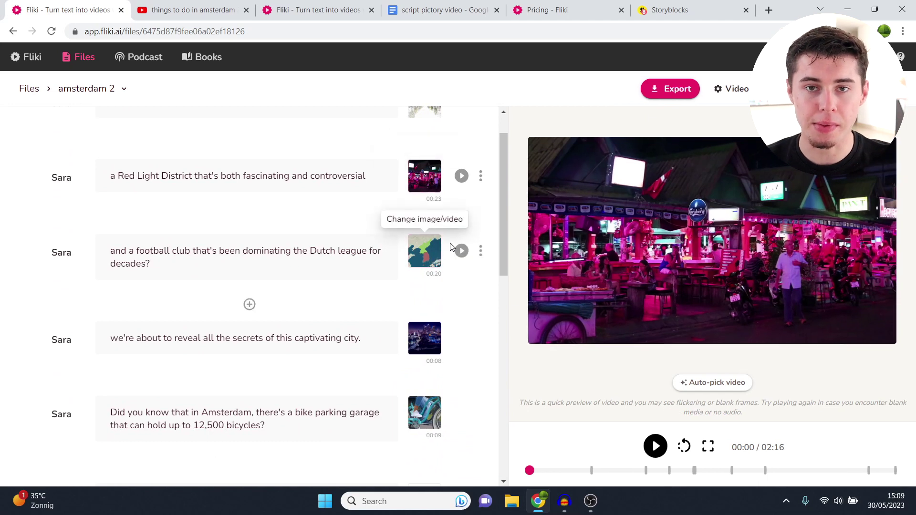
Give the scene the 'create an amsterdam like scenic' canal-houses image from My library.
click(430, 185)
click(414, 98)
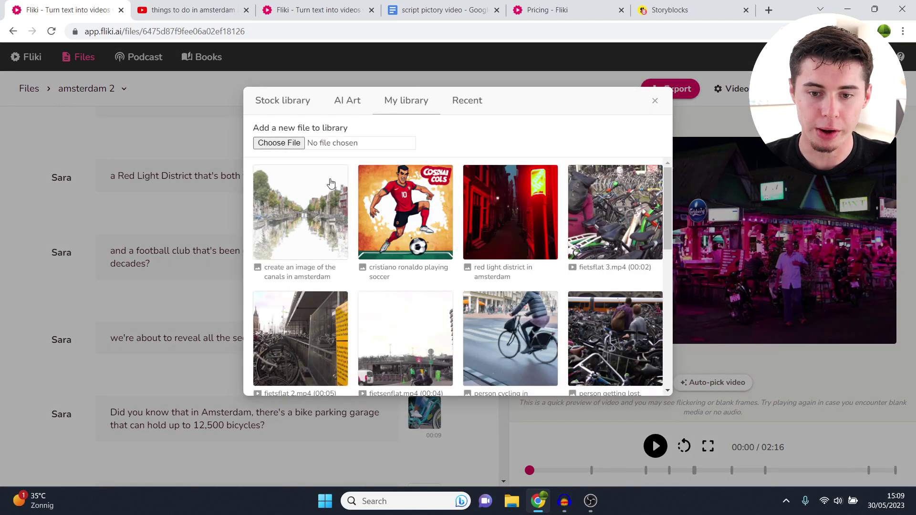
scroll(549, 277, down, 5)
scroll(477, 272, up, 5)
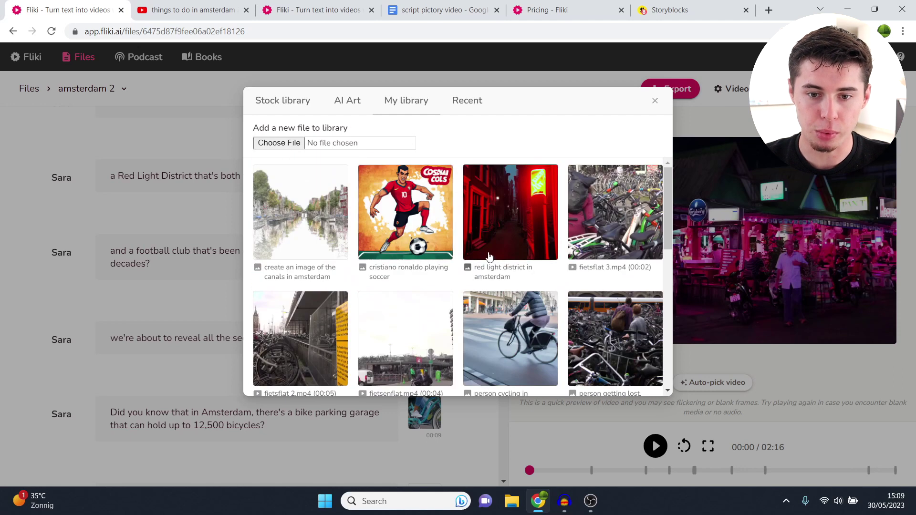
scroll(549, 286, down, 5)
scroll(521, 295, down, 1)
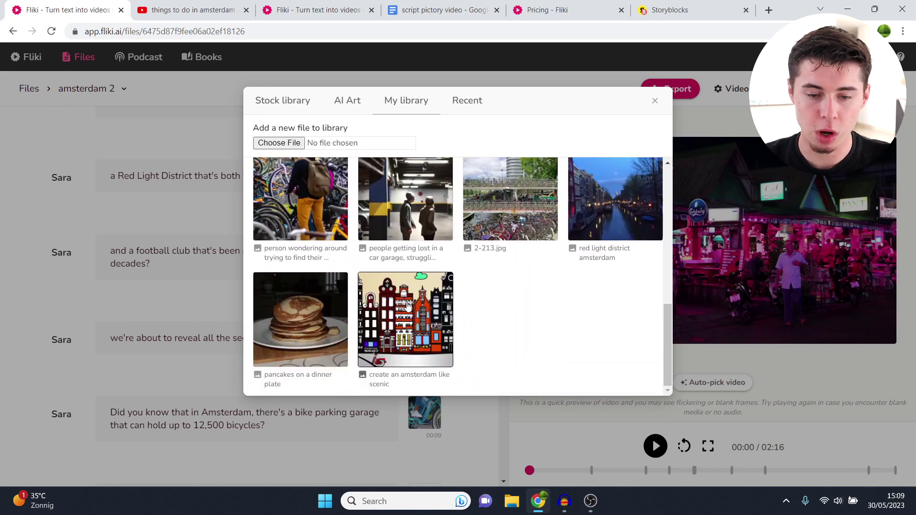
click(406, 305)
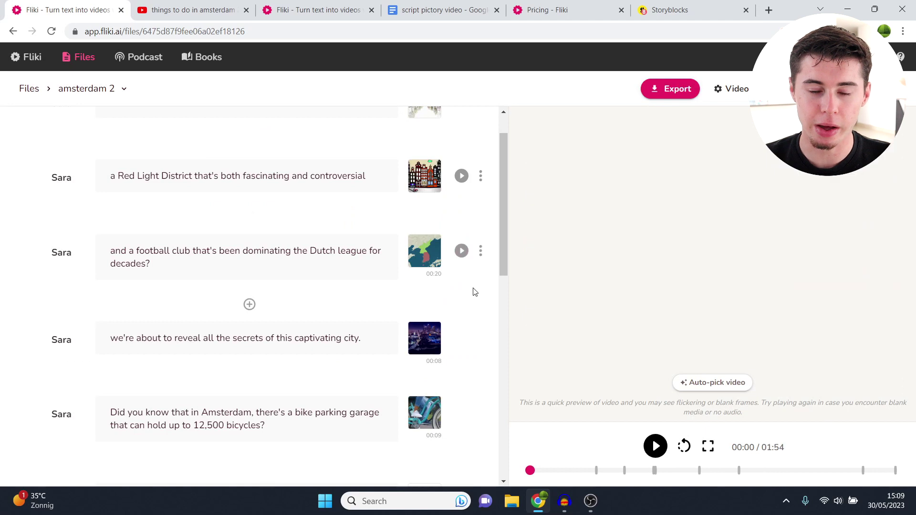
scroll(475, 295, up, 1)
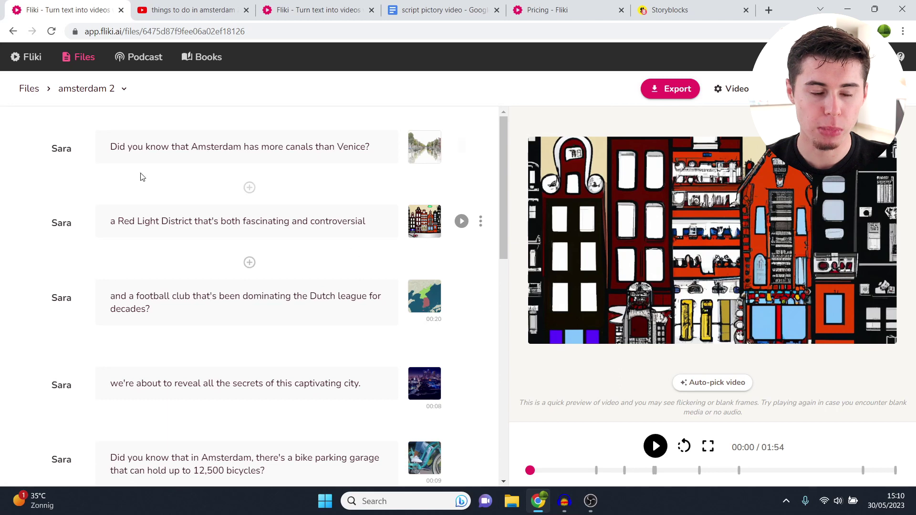
Browse the narrator voice choices, briefly checking the pricing plans page.
click(59, 152)
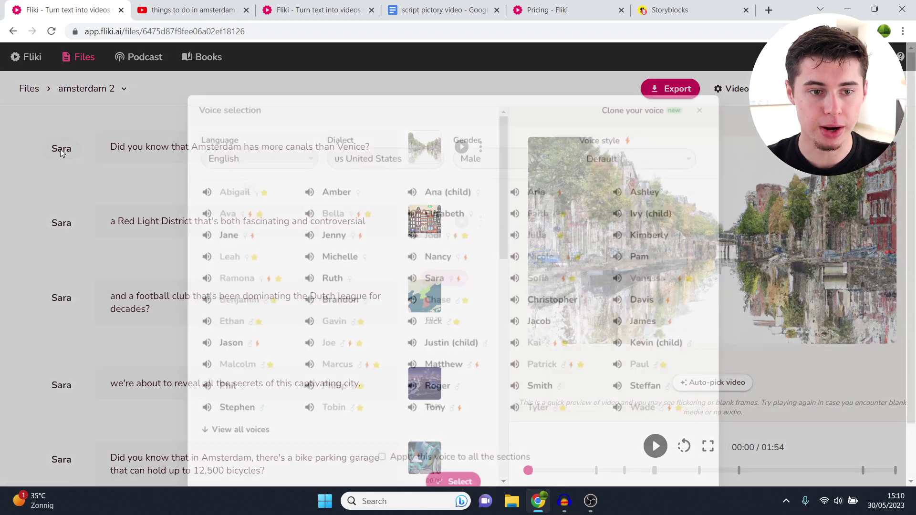
scroll(458, 205, down, 1)
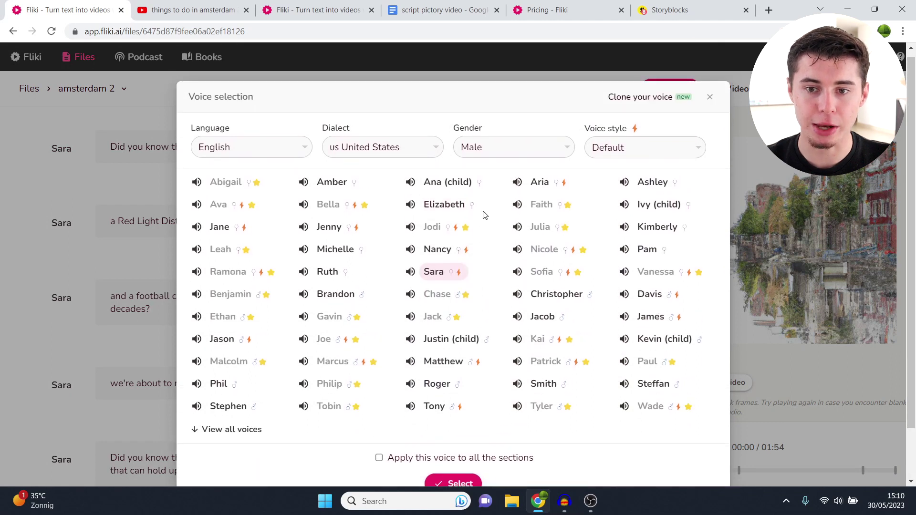
click(544, 6)
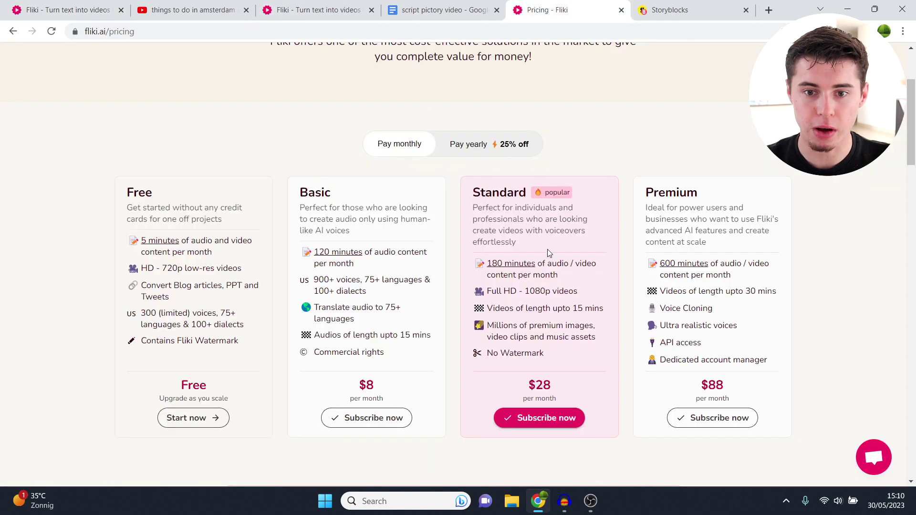
click(42, 10)
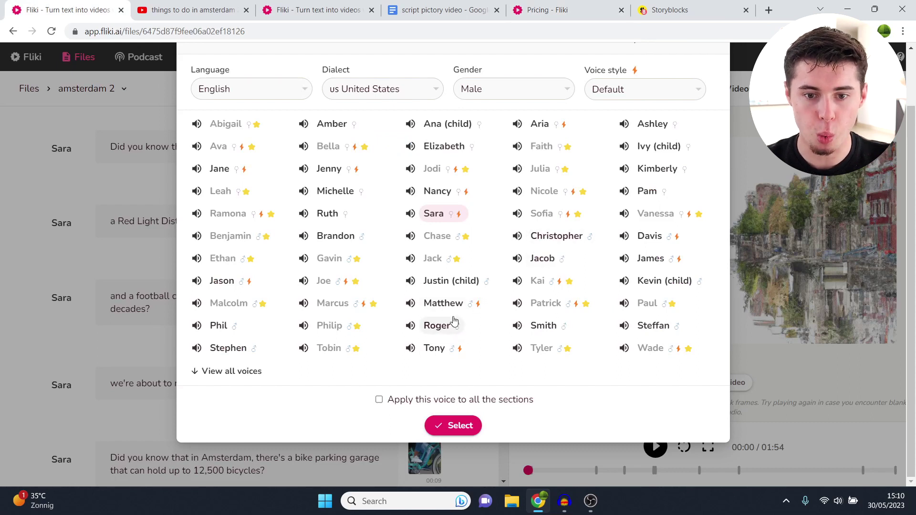
Apply the Matthew voice to all sections and play a short preview.
click(444, 304)
click(390, 399)
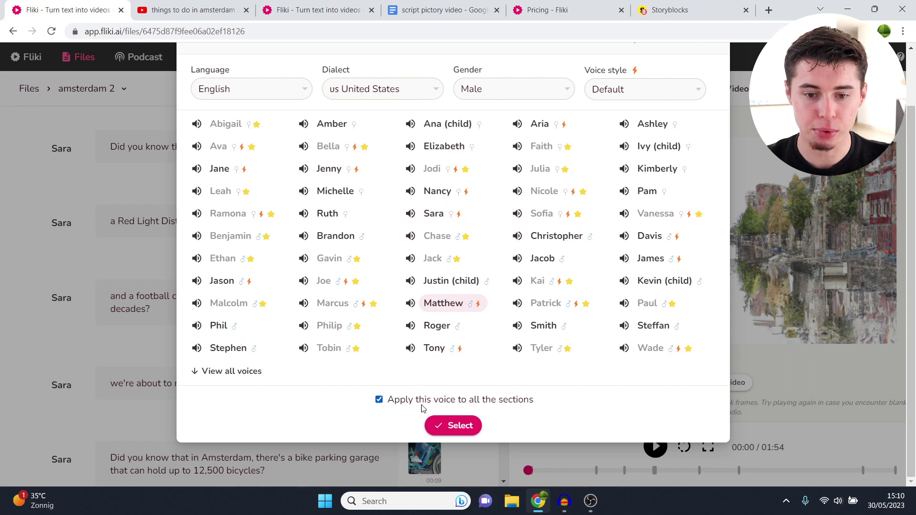
click(455, 431)
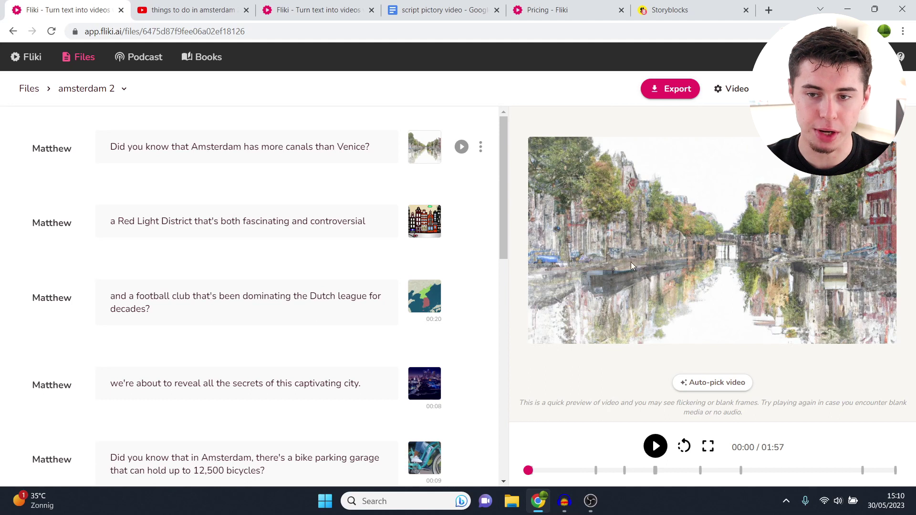
click(659, 447)
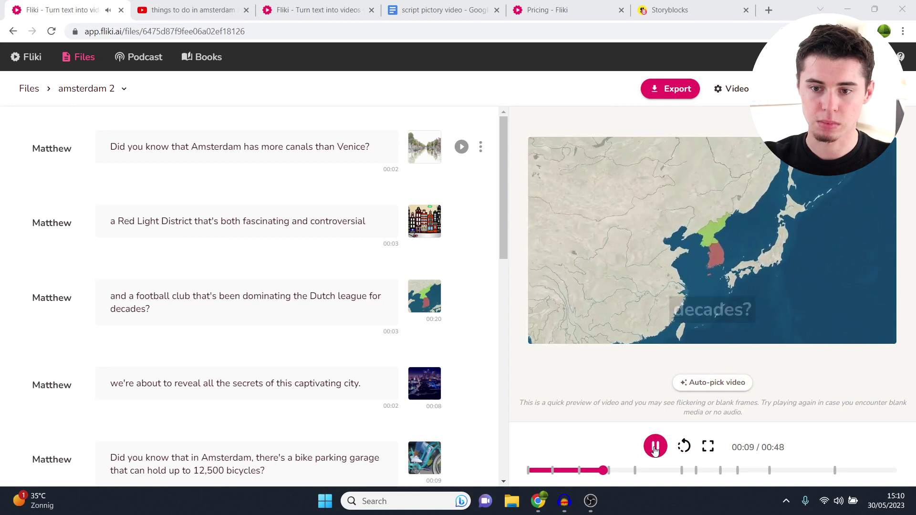
click(657, 448)
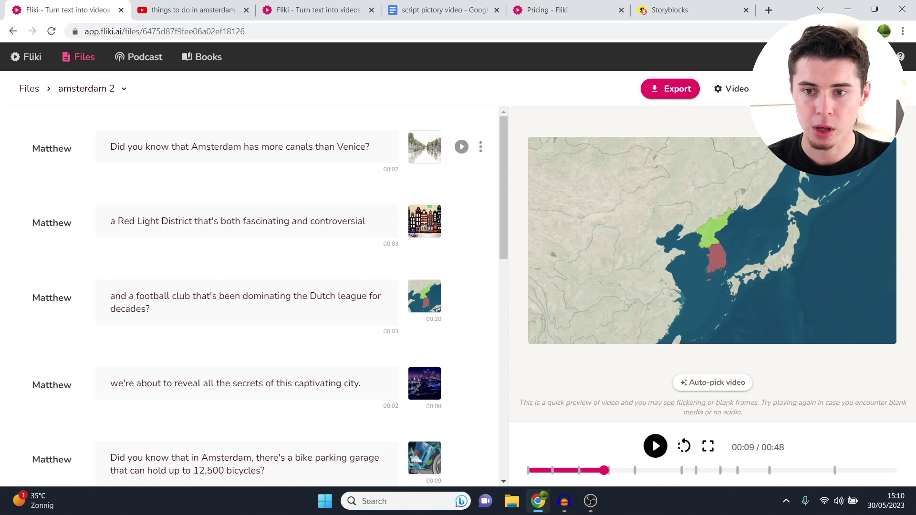
Set subtitles to Medium size, keeping Bottom placement, Nunito font and Phrase display.
click(731, 89)
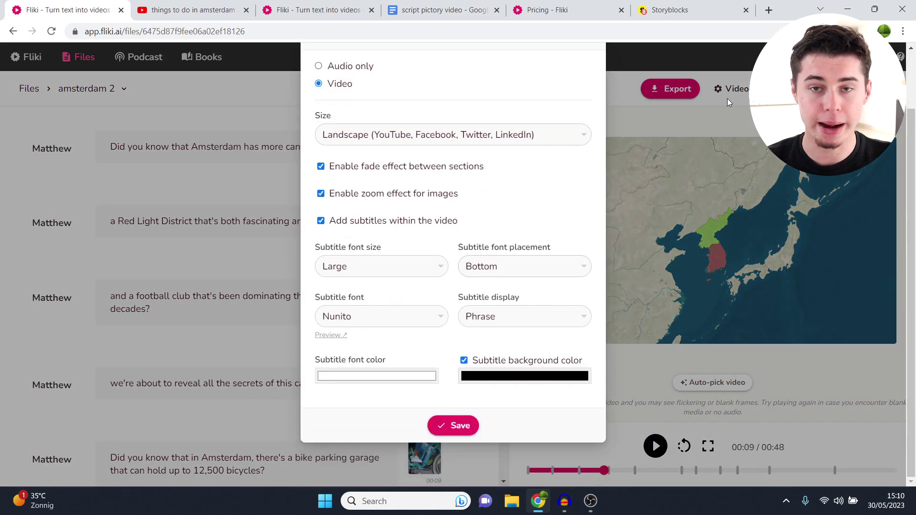
click(386, 267)
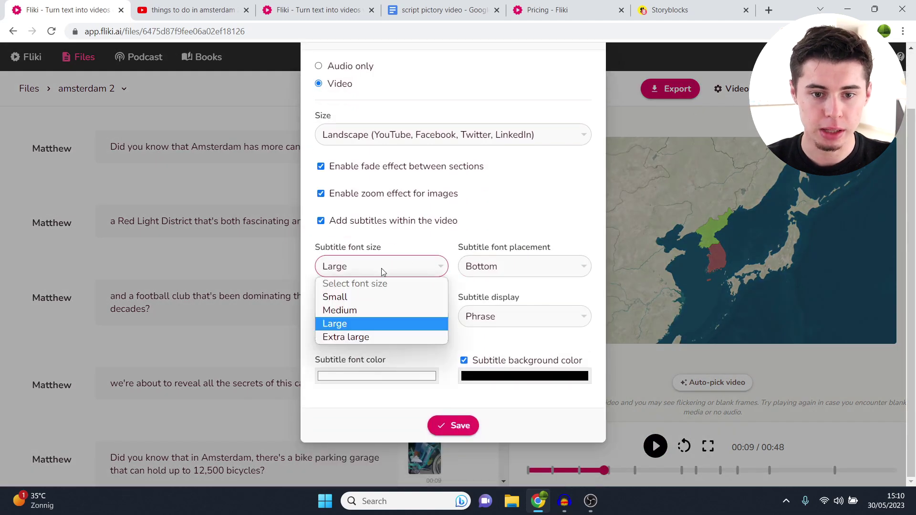
click(366, 310)
click(469, 267)
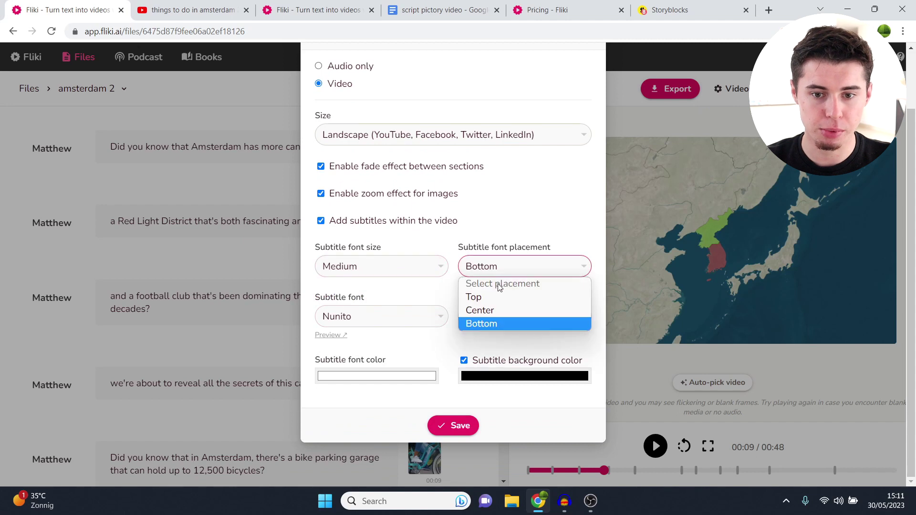
click(492, 323)
click(383, 317)
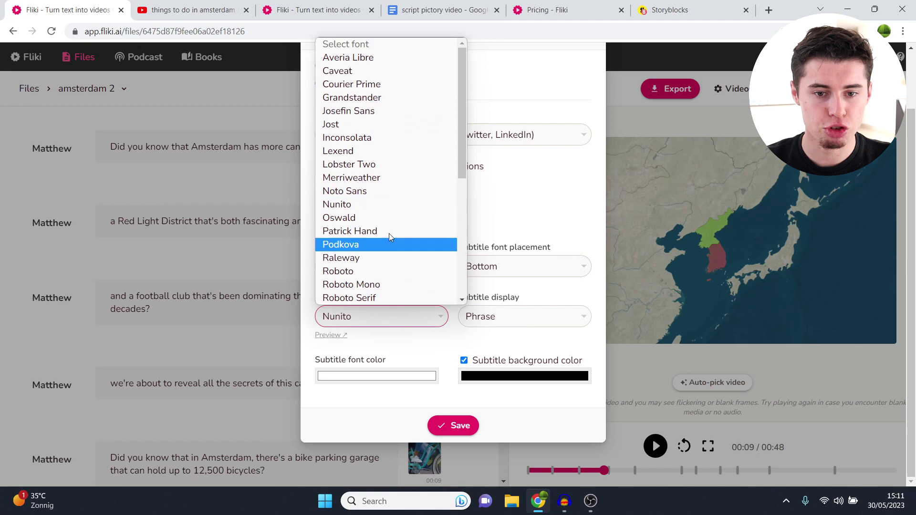
click(369, 205)
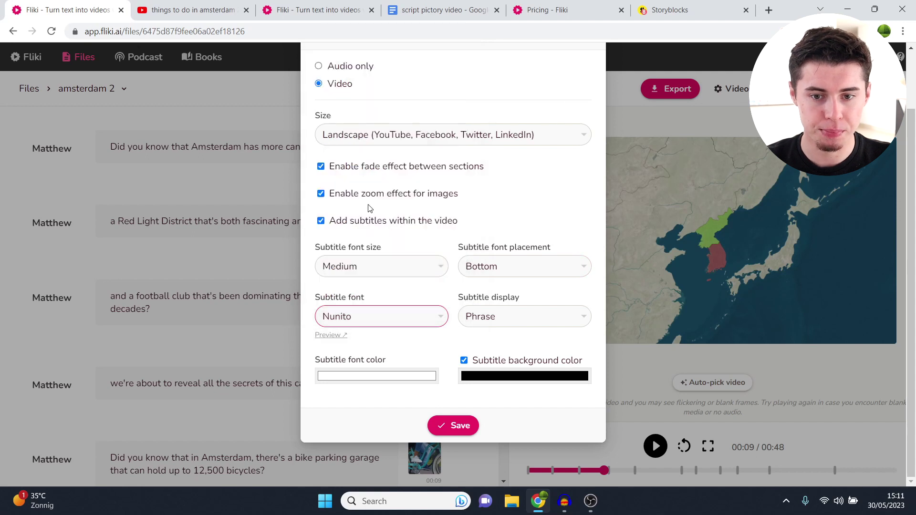
click(495, 315)
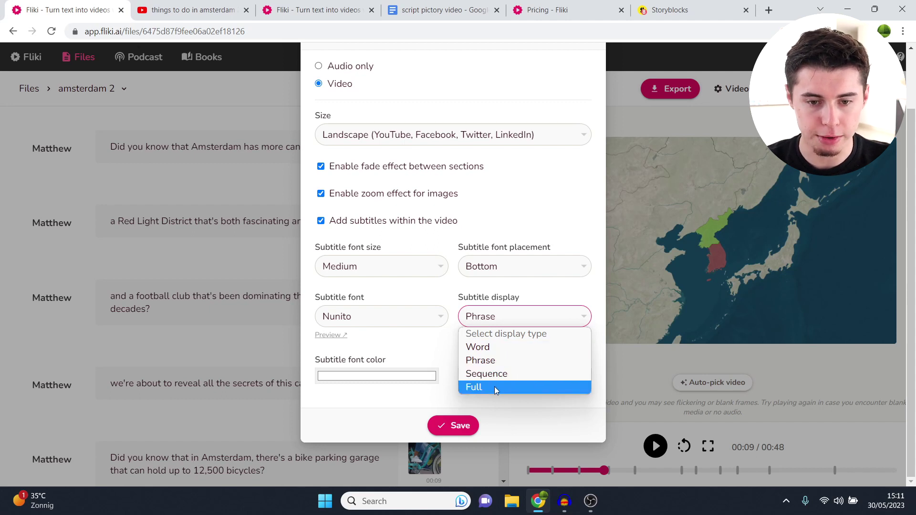
click(497, 362)
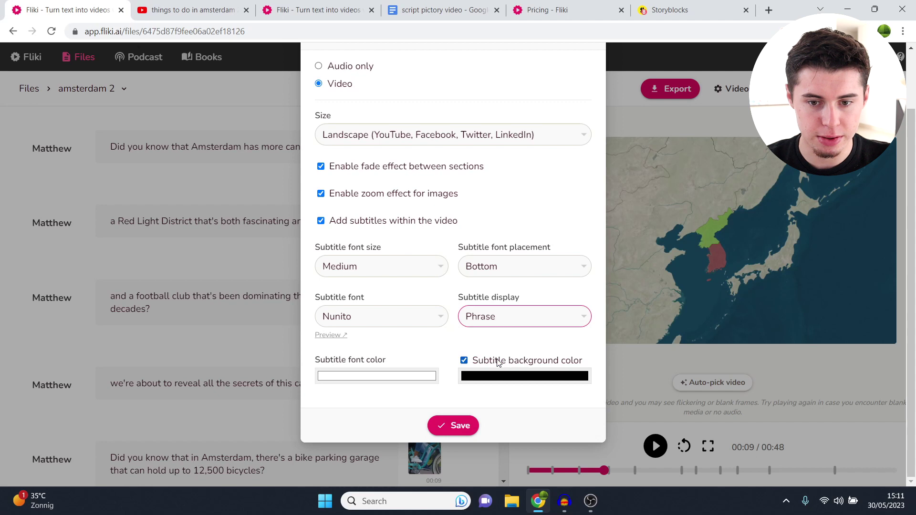
Make subtitle text bright yellow with a more transparent background, and save.
click(371, 374)
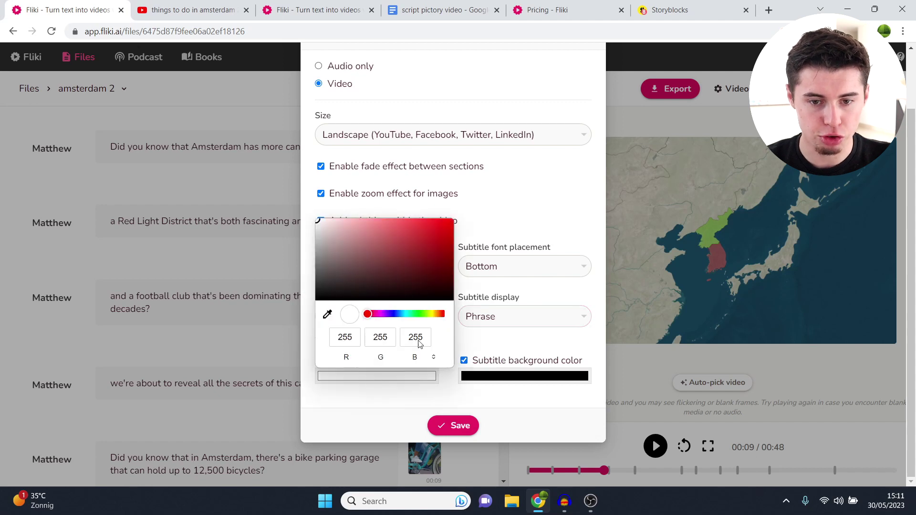
click(430, 314)
drag(421, 281, 448, 230)
click(525, 412)
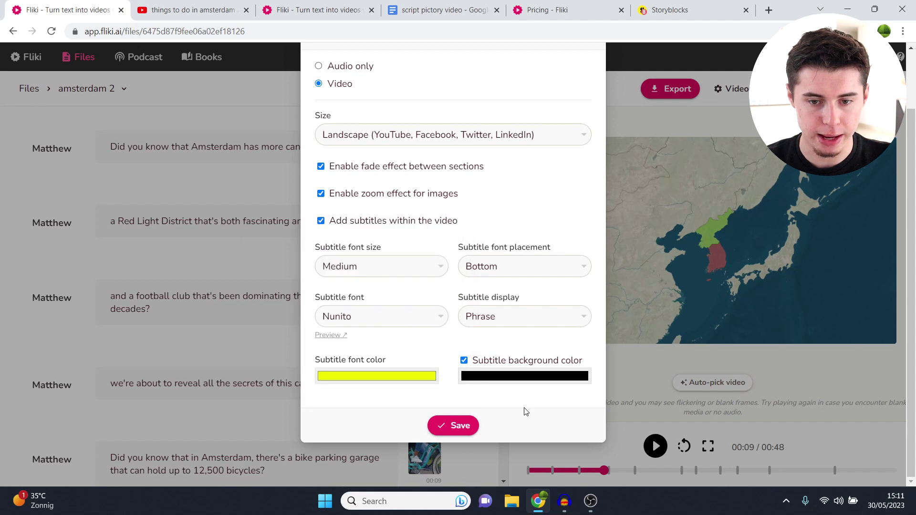
click(514, 378)
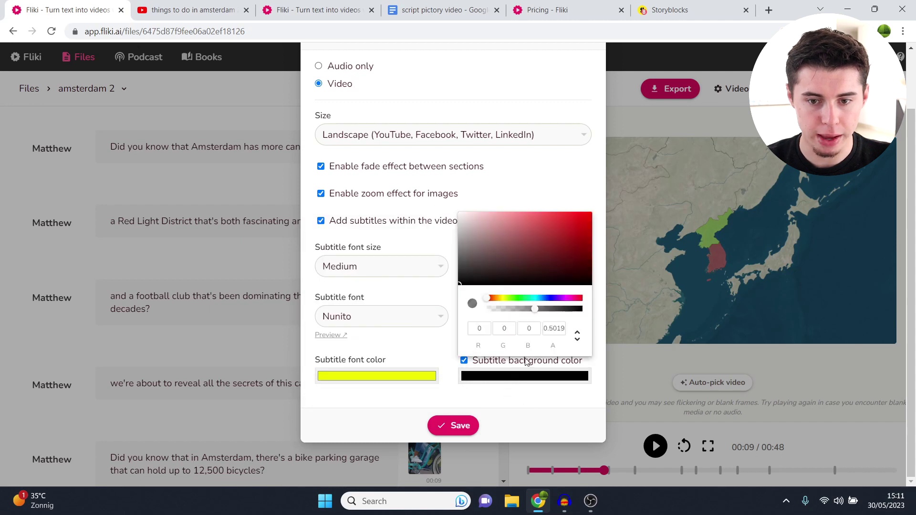
click(513, 309)
click(463, 427)
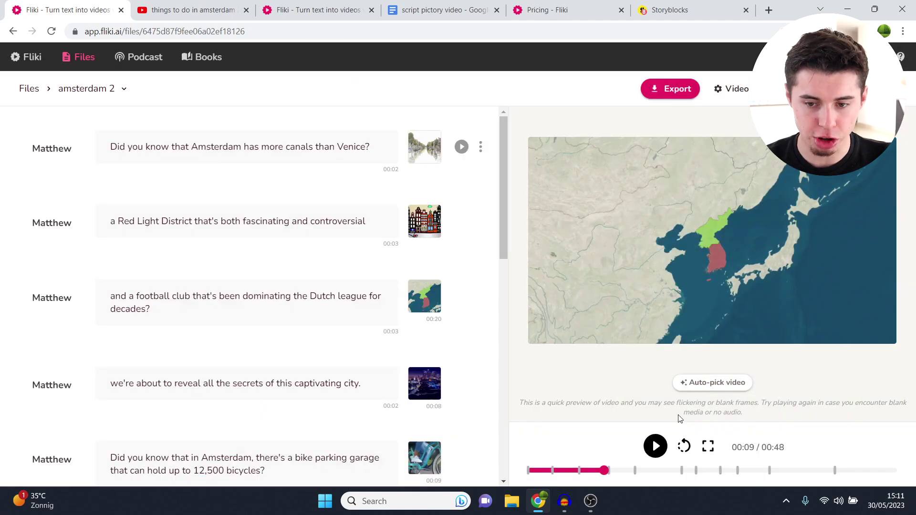
Scrub the preview to the night-city scene and open the first section's Matthew voice selection.
drag(602, 469, 530, 470)
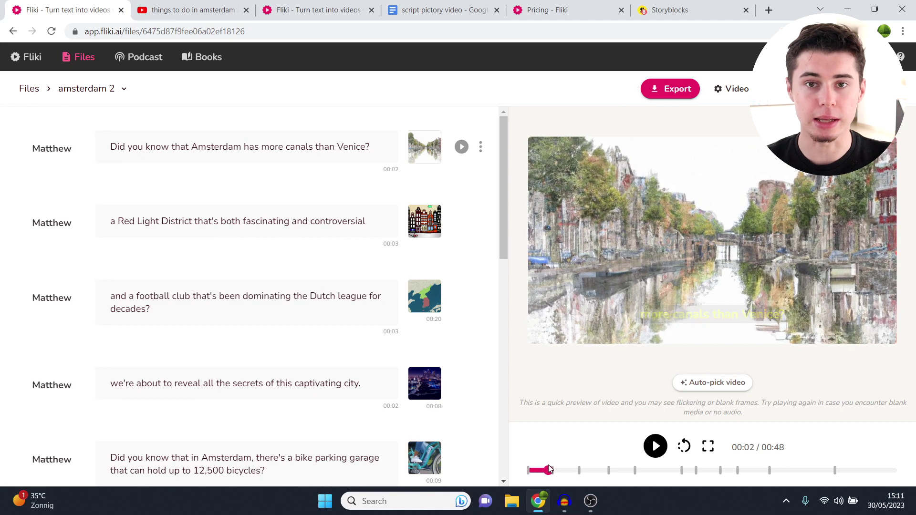
drag(571, 466, 528, 462)
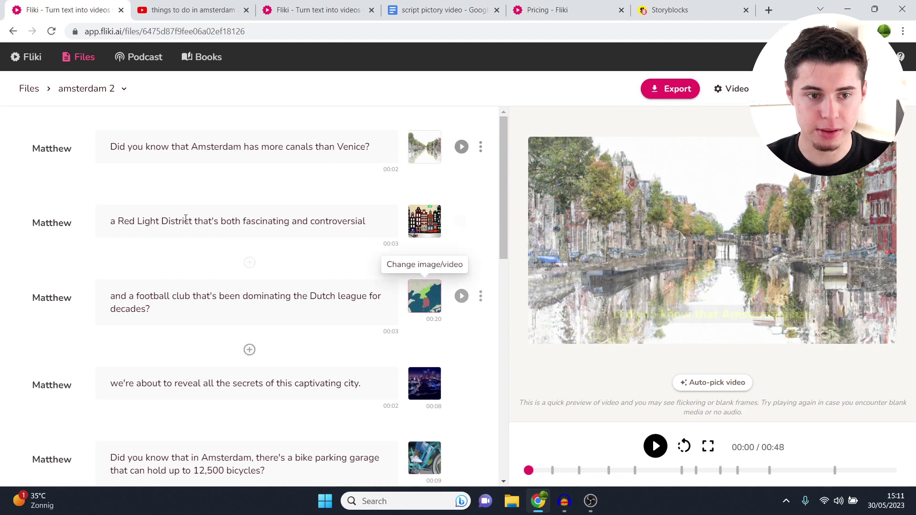
click(52, 150)
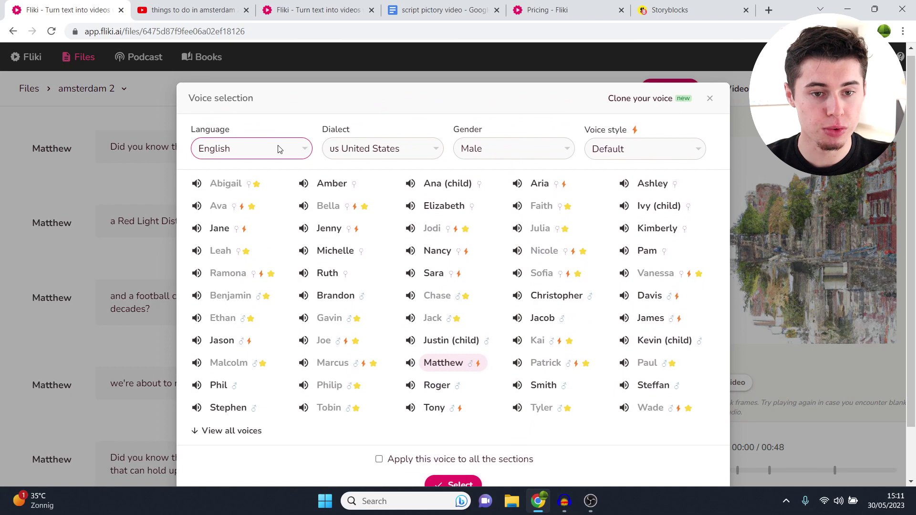
Review Language, Dialect, Gender and Voice style, keep Matthew with Default style, and confirm.
click(279, 150)
scroll(275, 191, down, 15)
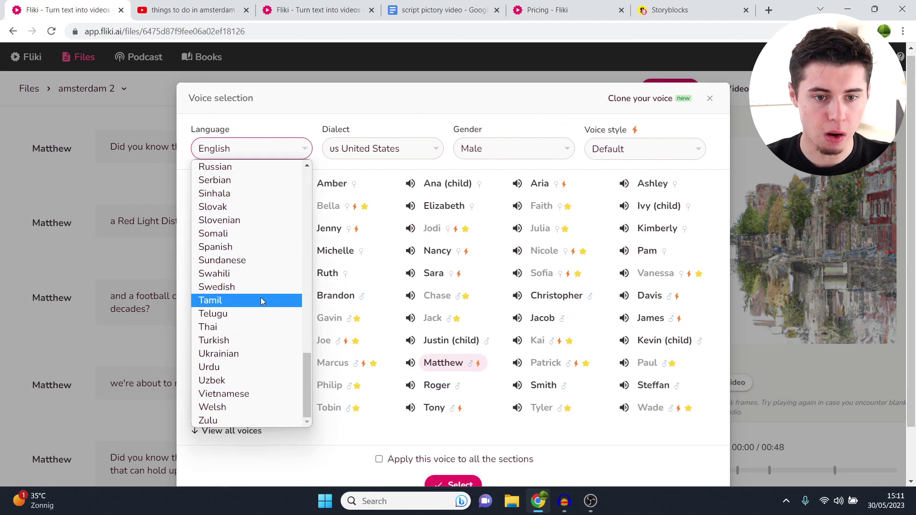
scroll(257, 305, up, 15)
click(378, 153)
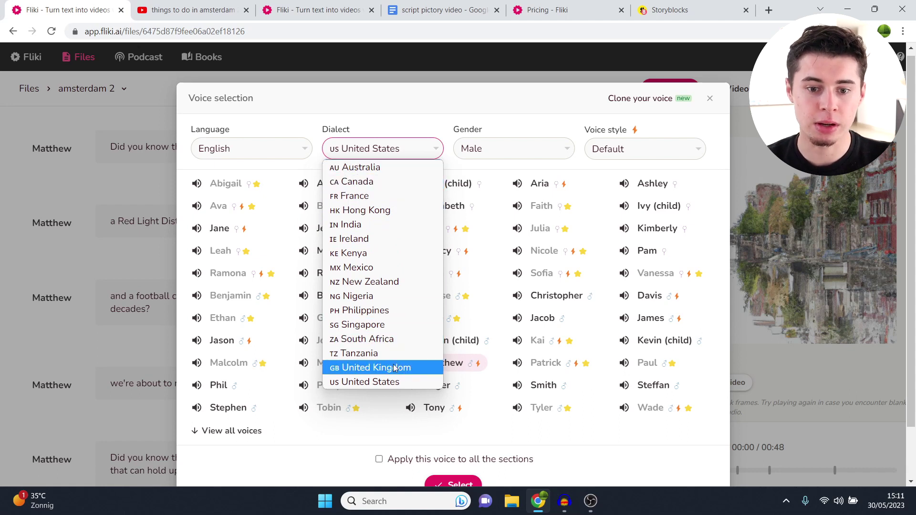
click(507, 111)
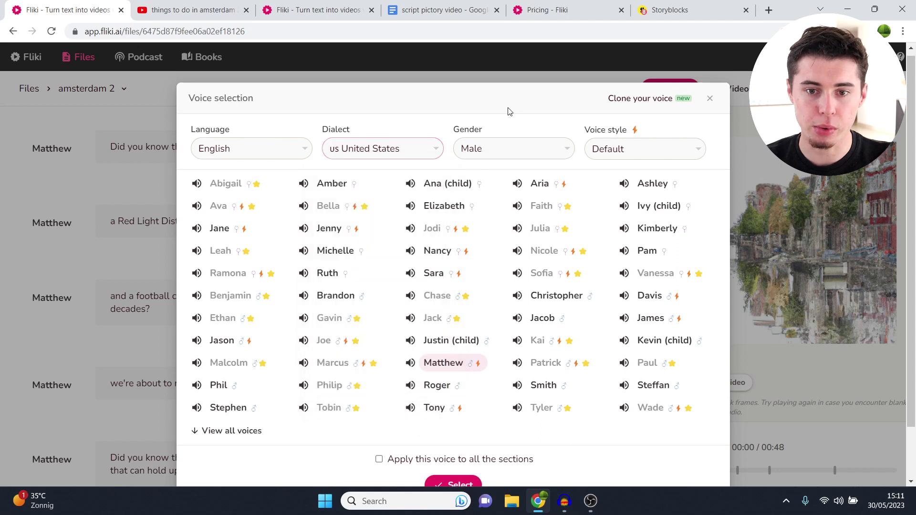
click(494, 155)
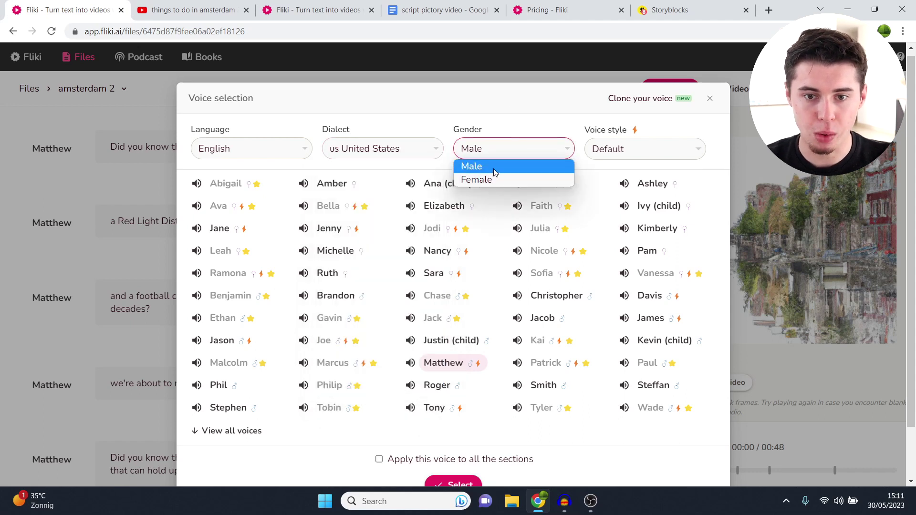
click(632, 152)
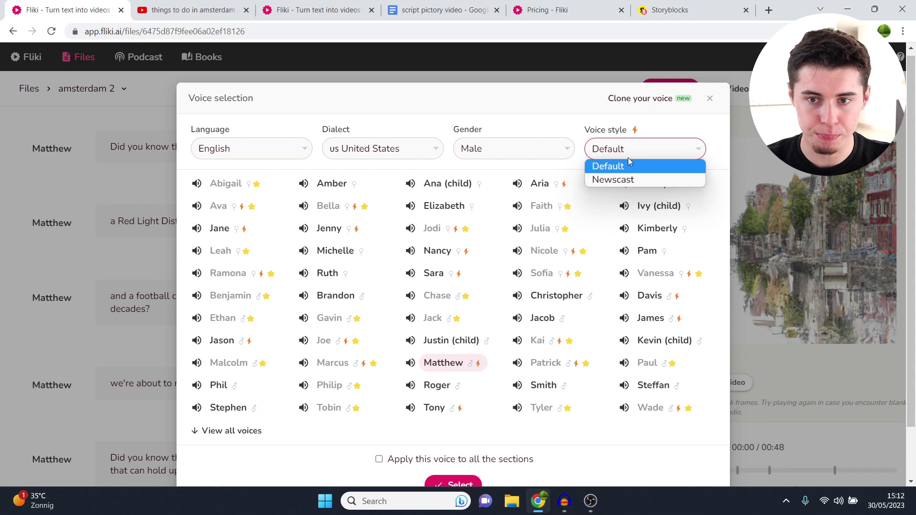
click(625, 162)
scroll(477, 310, down, 1)
click(448, 424)
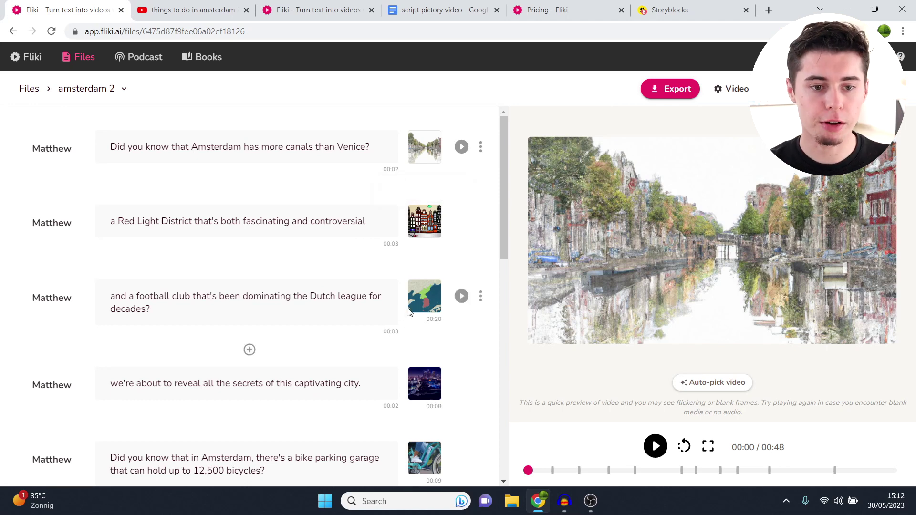
Move the canals section down one place and the football-club section up one place.
click(481, 149)
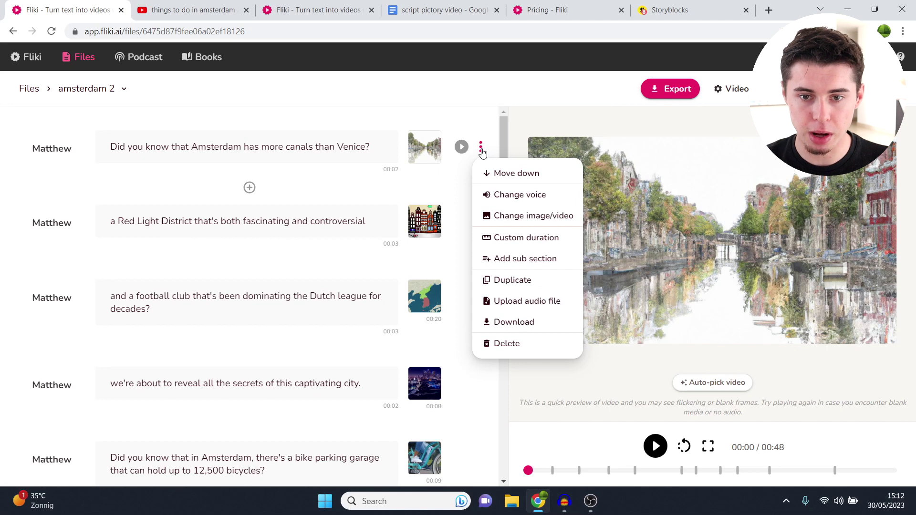
click(512, 174)
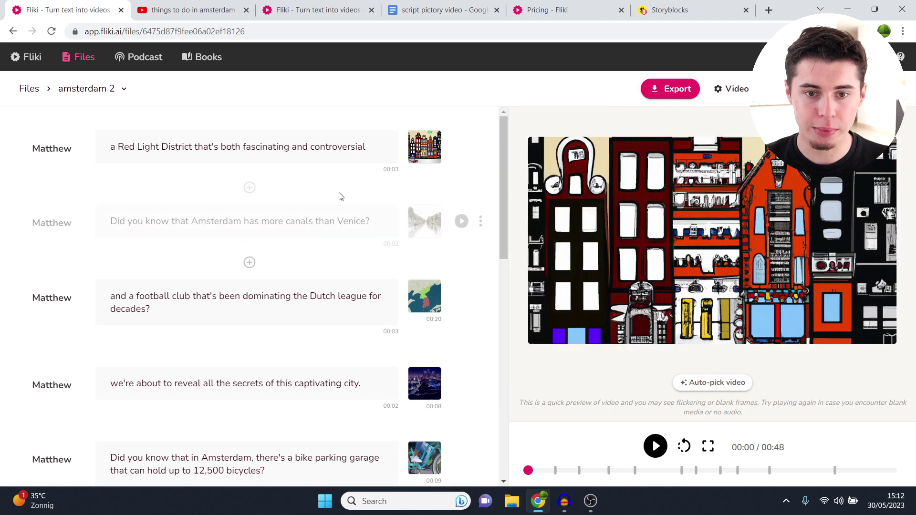
click(481, 296)
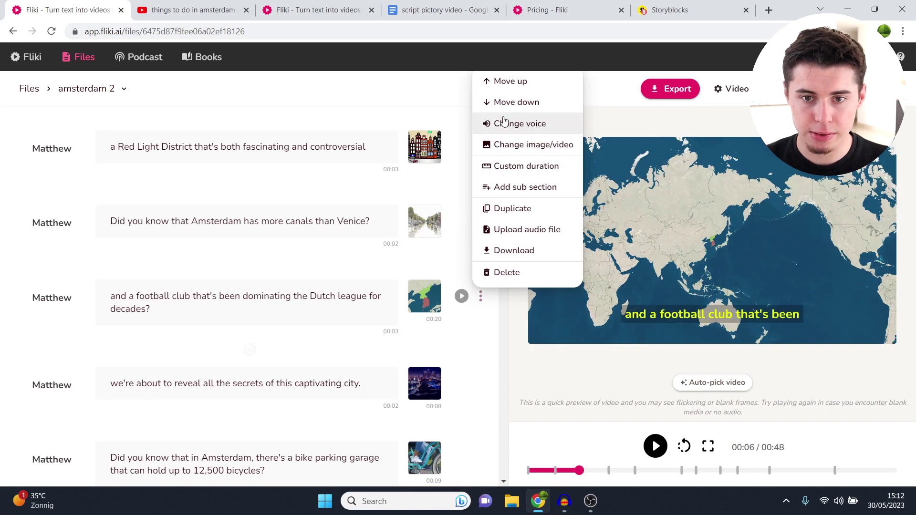
click(497, 81)
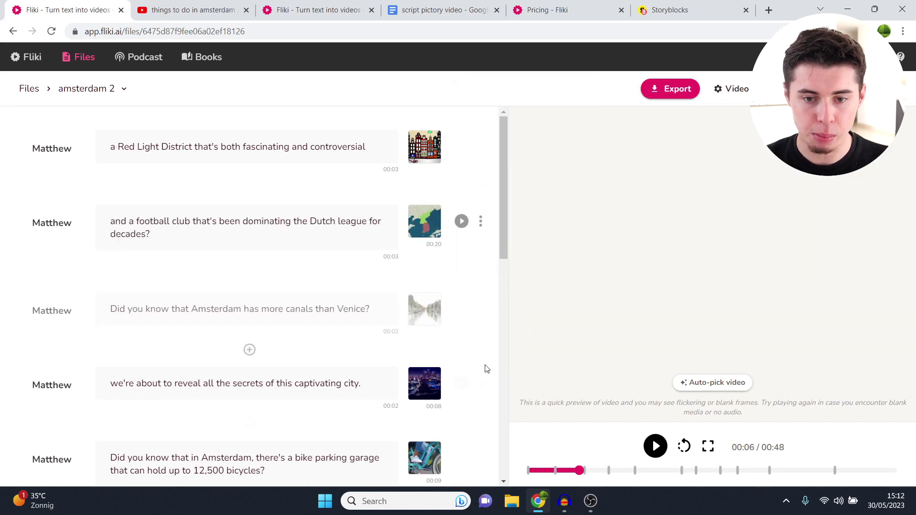
click(481, 383)
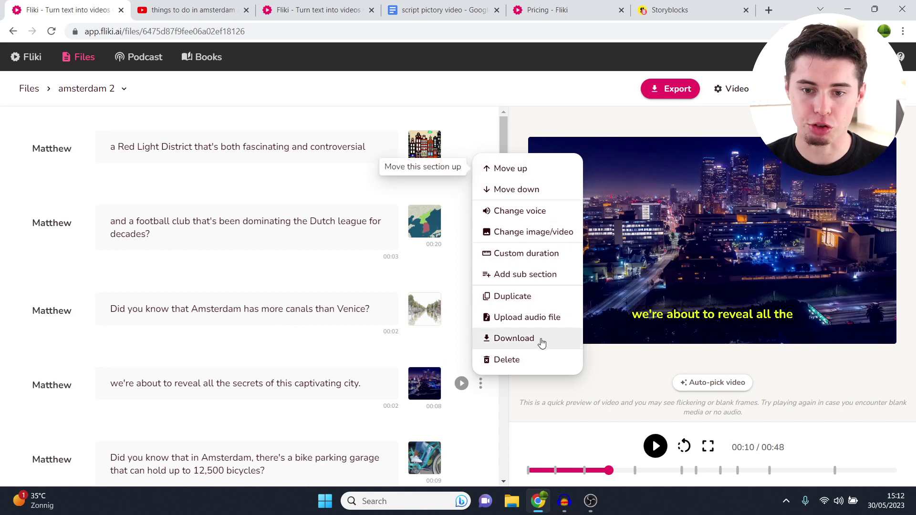
scroll(262, 439, down, 10)
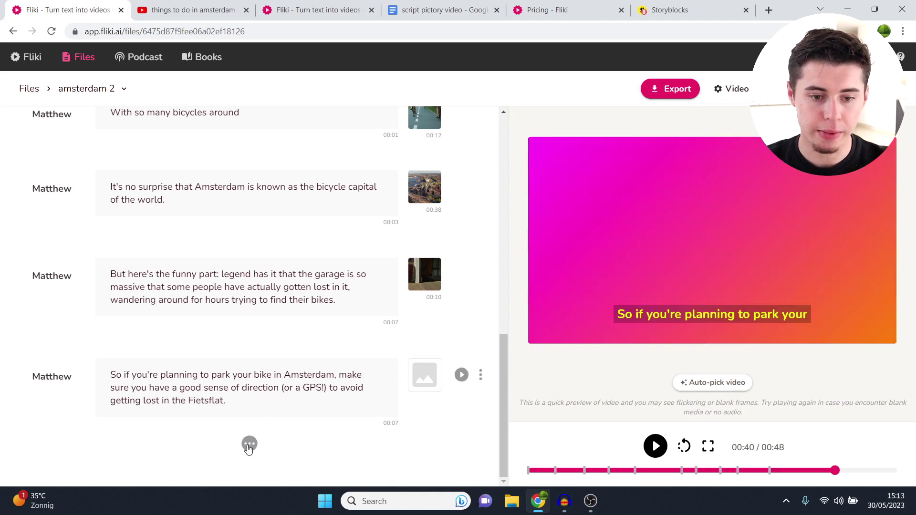
Add a 'type in here' section with a keyboard-typing clip found by searching 'type'.
click(248, 443)
scroll(251, 362, down, 2)
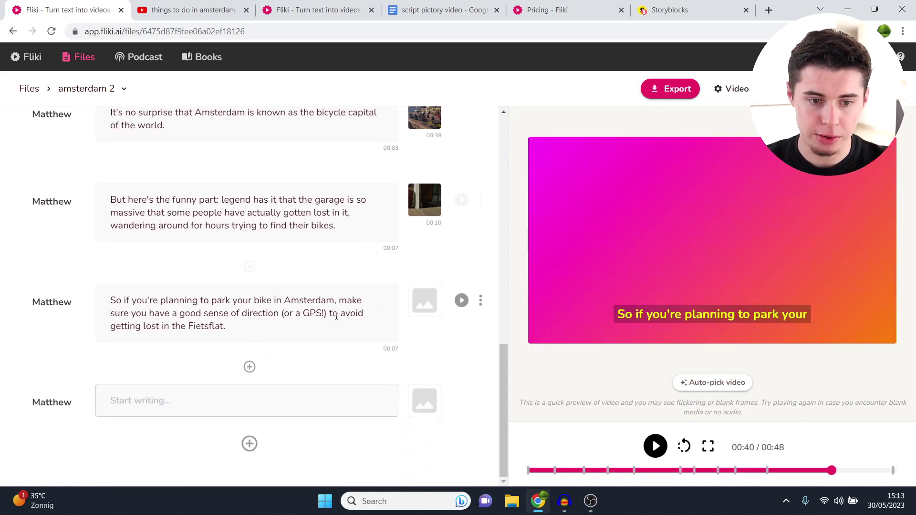
text(type in here)
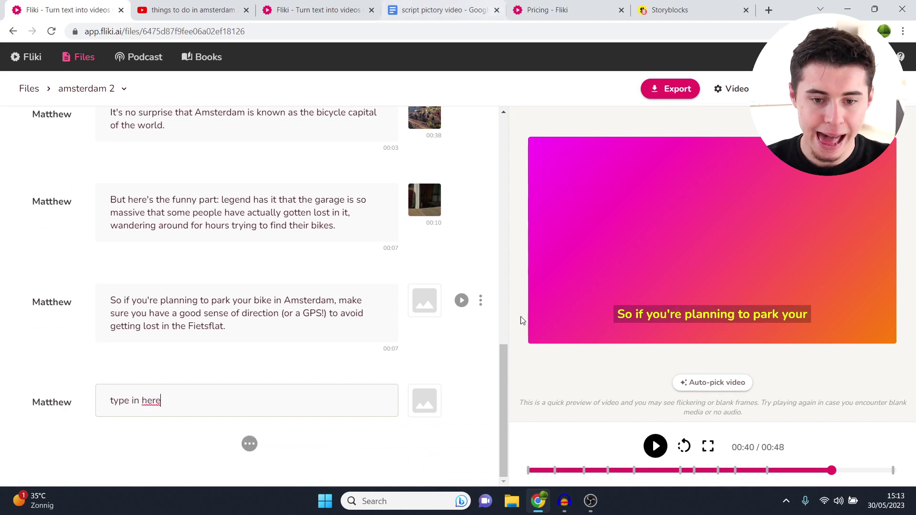
click(249, 443)
click(425, 403)
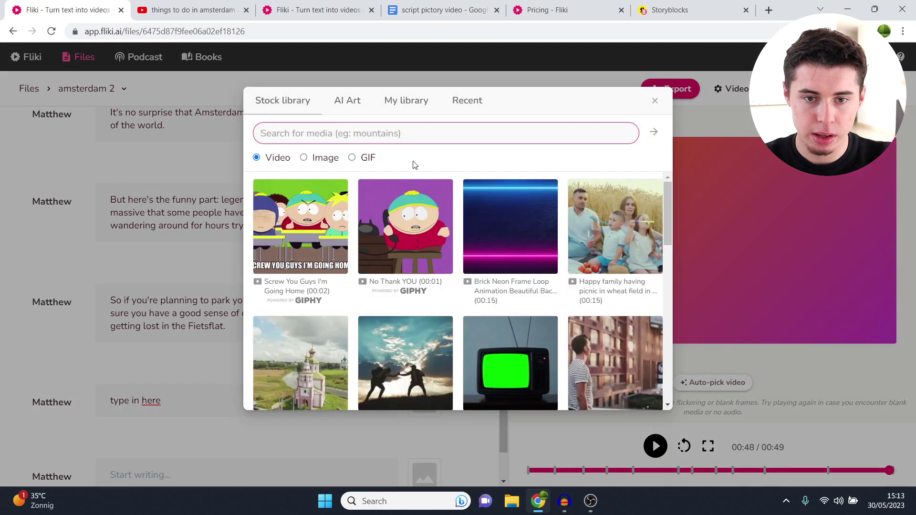
text(type)
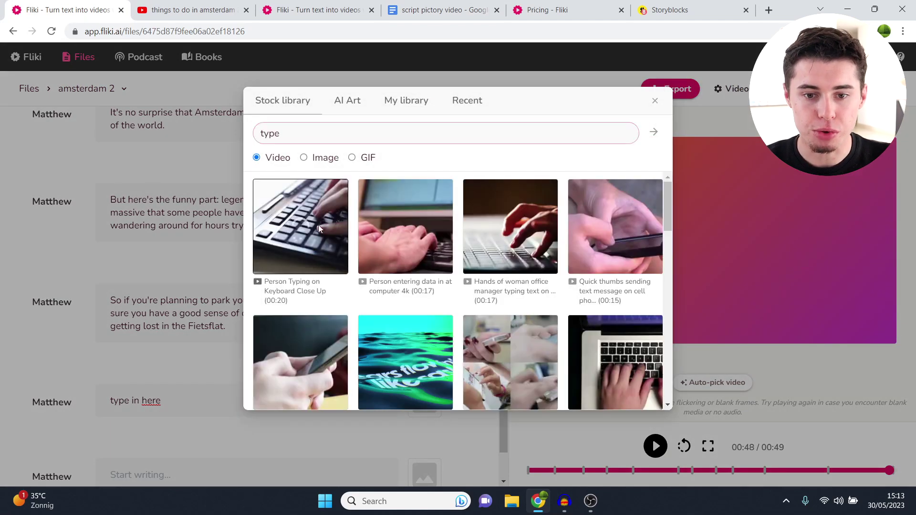
click(390, 285)
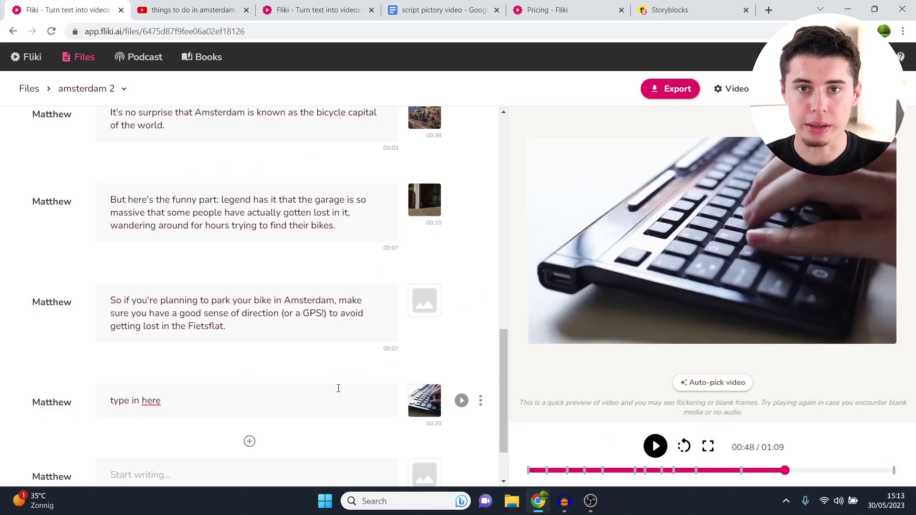
Move the 'type in here' section up two places.
scroll(306, 402, up, 10)
scroll(331, 417, down, 10)
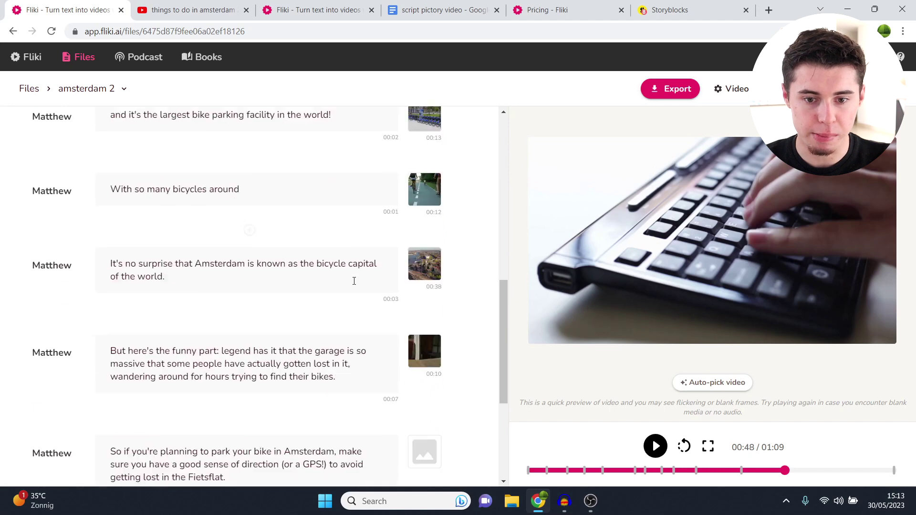
click(482, 400)
click(488, 186)
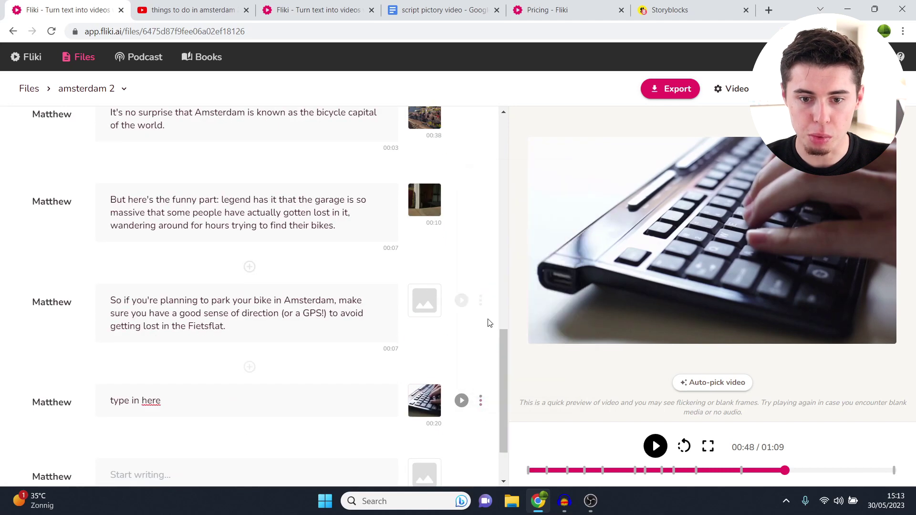
click(479, 303)
click(515, 87)
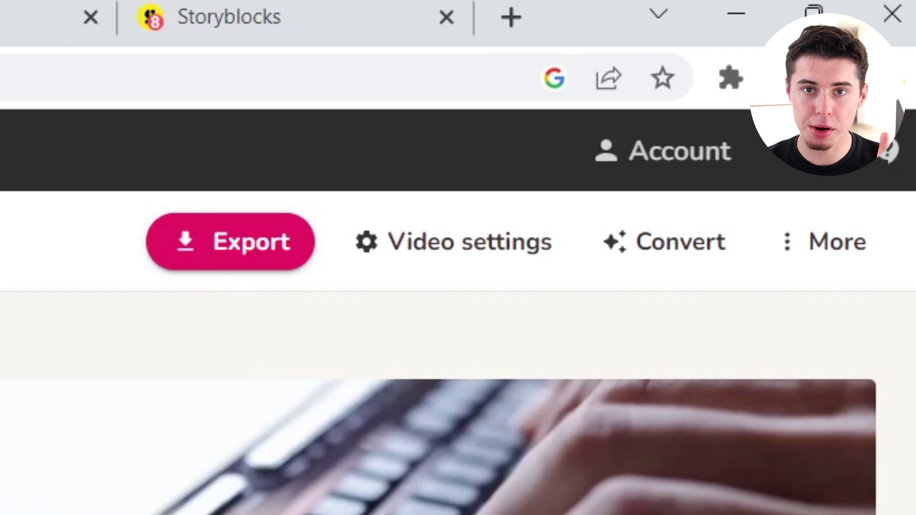
Translate the amsterdam 2 video into Dutch and submit the translation.
click(845, 261)
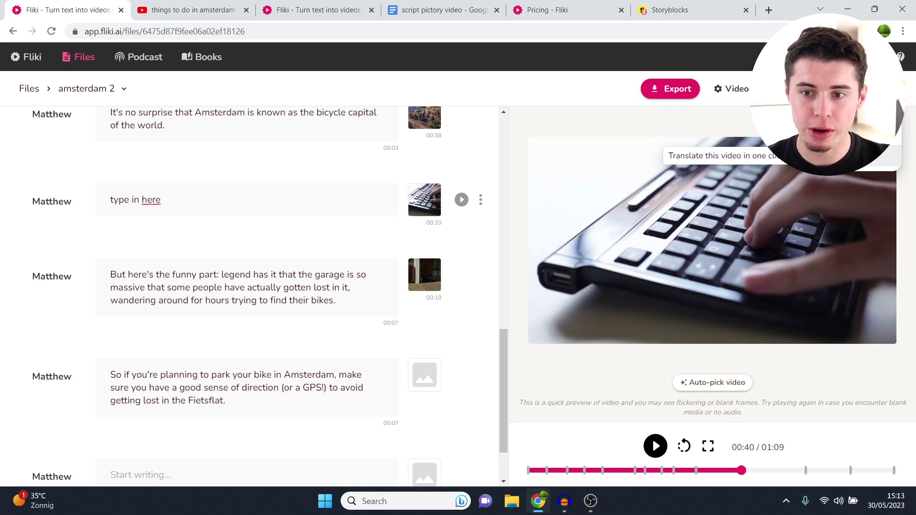
click(829, 143)
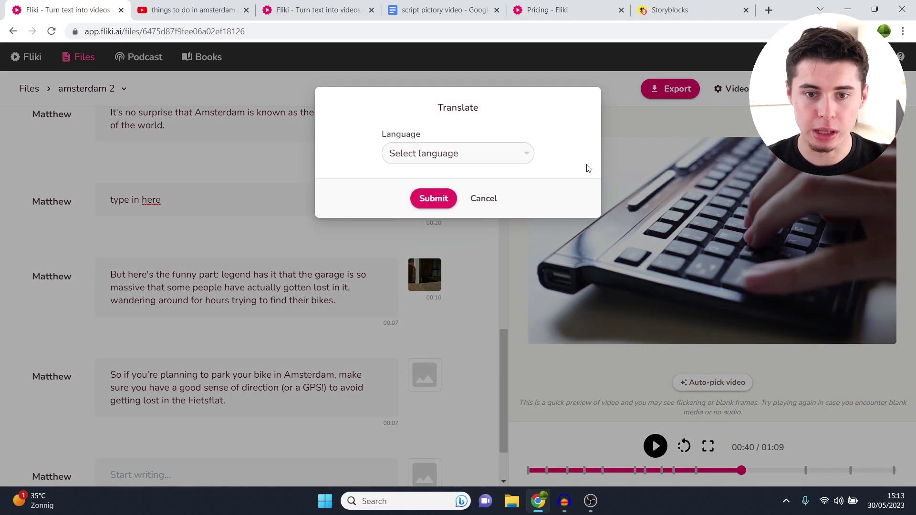
click(511, 160)
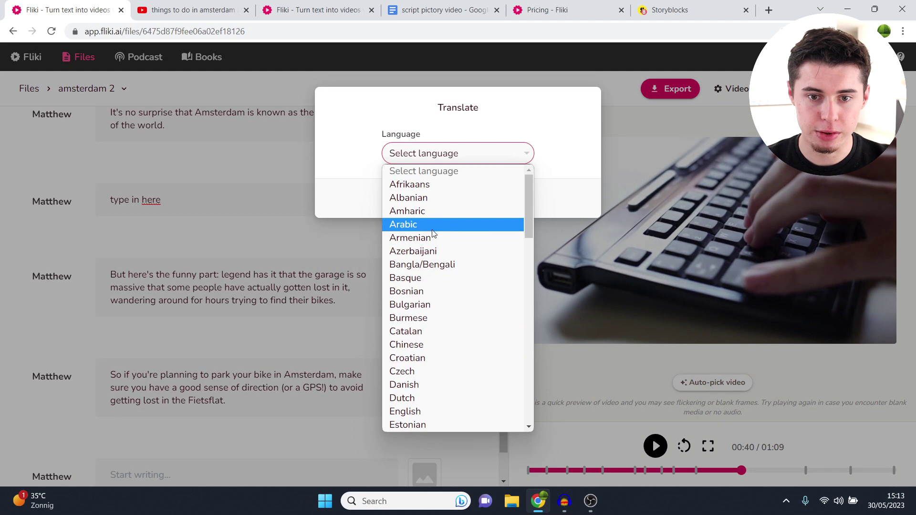
scroll(429, 264, down, 5)
scroll(411, 275, up, 3)
click(411, 274)
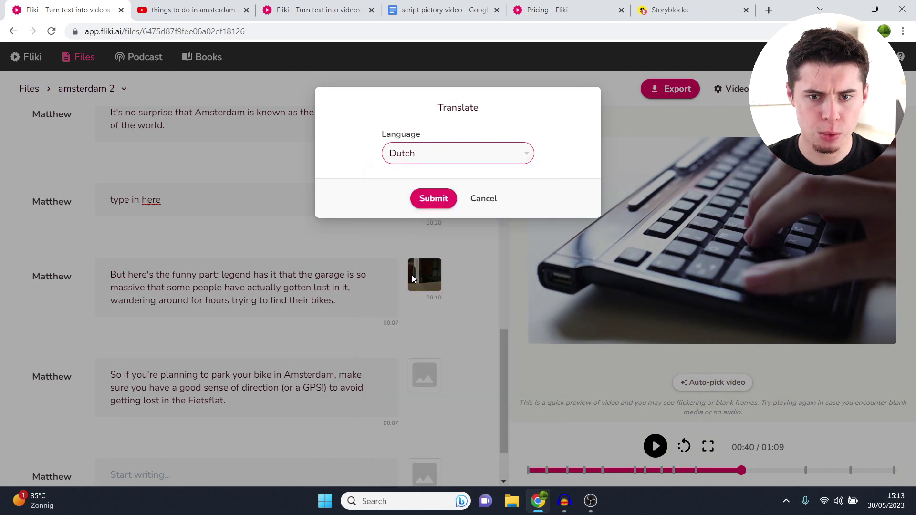
click(433, 198)
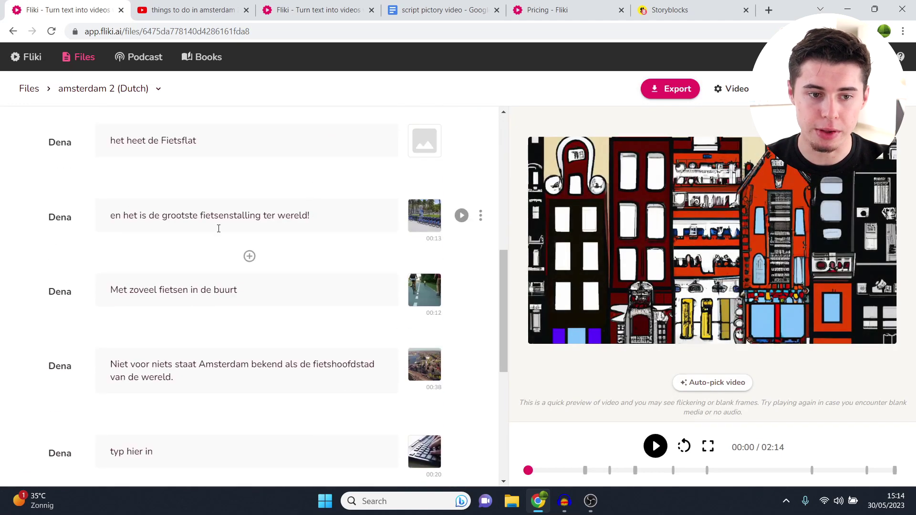
Check the Dutch project's narration voice selection and close it unchanged.
click(70, 220)
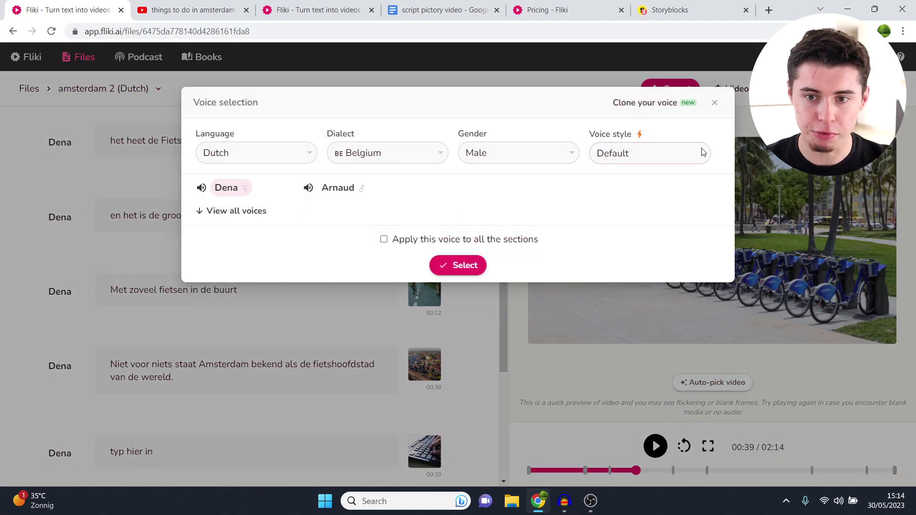
click(715, 106)
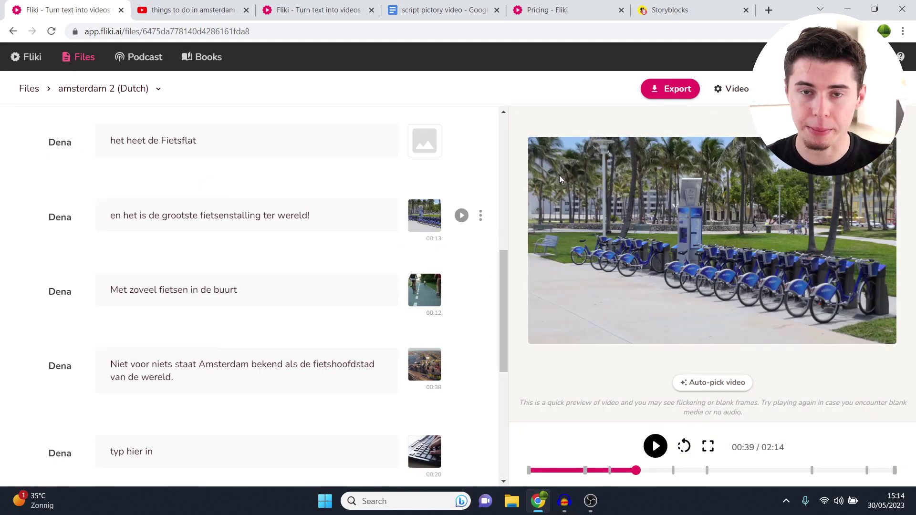
click(787, 89)
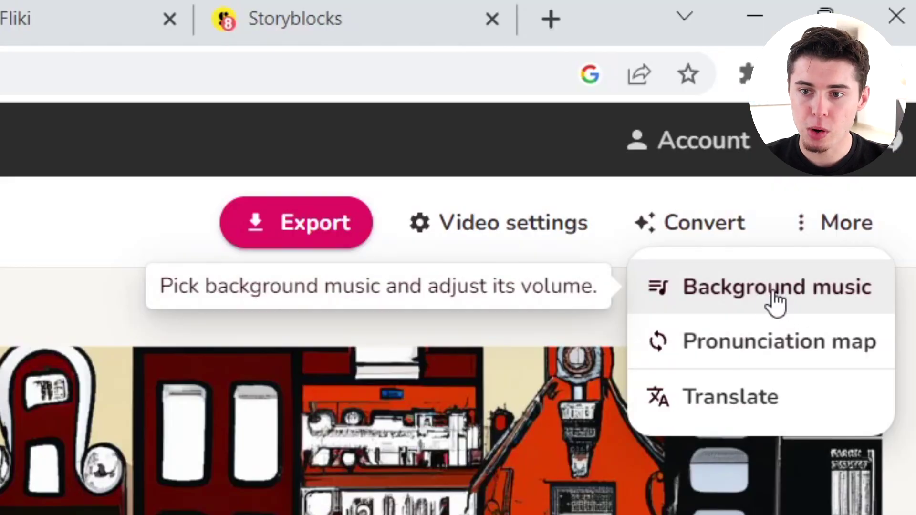
Set the stock track 'Showdown At Alhambra' as background music at 9% volume and save.
click(772, 293)
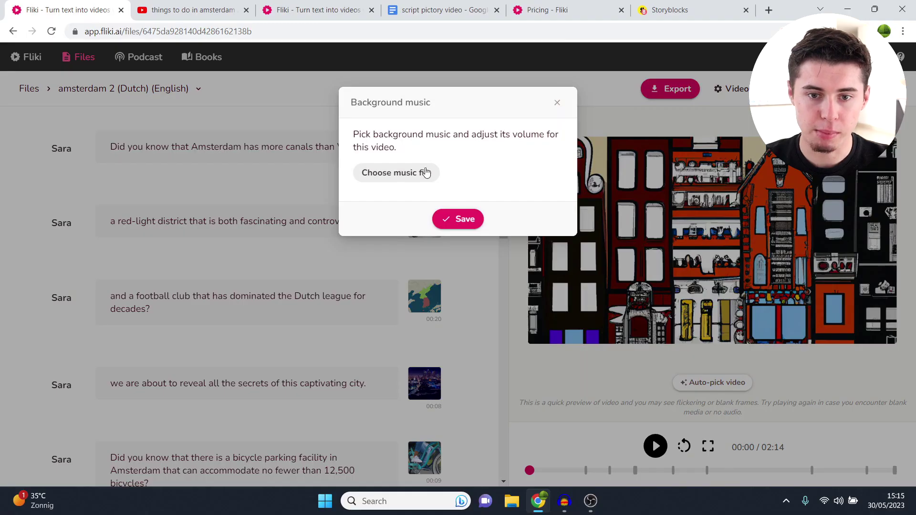
click(426, 173)
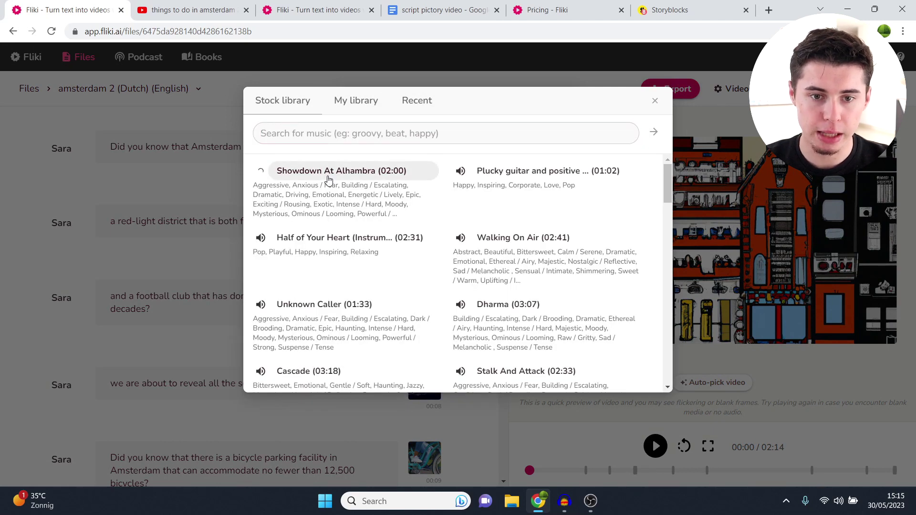
click(356, 181)
drag(377, 212, 365, 213)
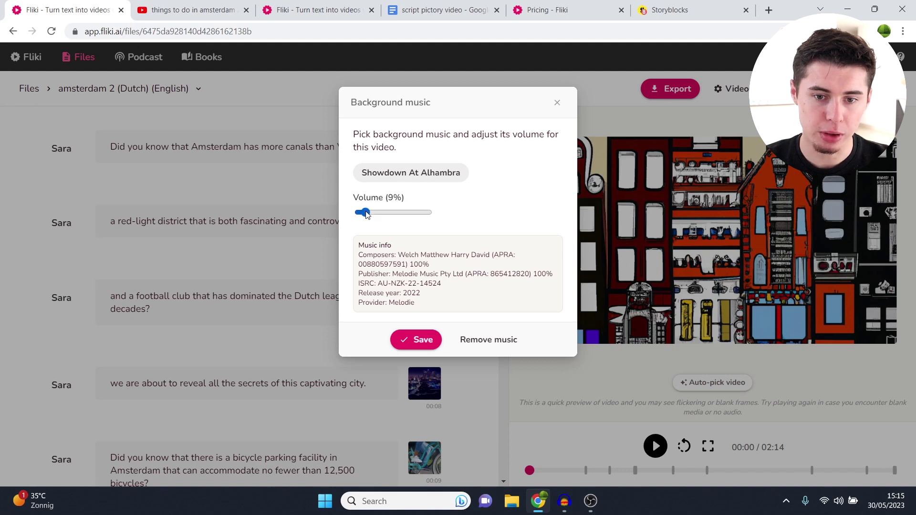
click(420, 338)
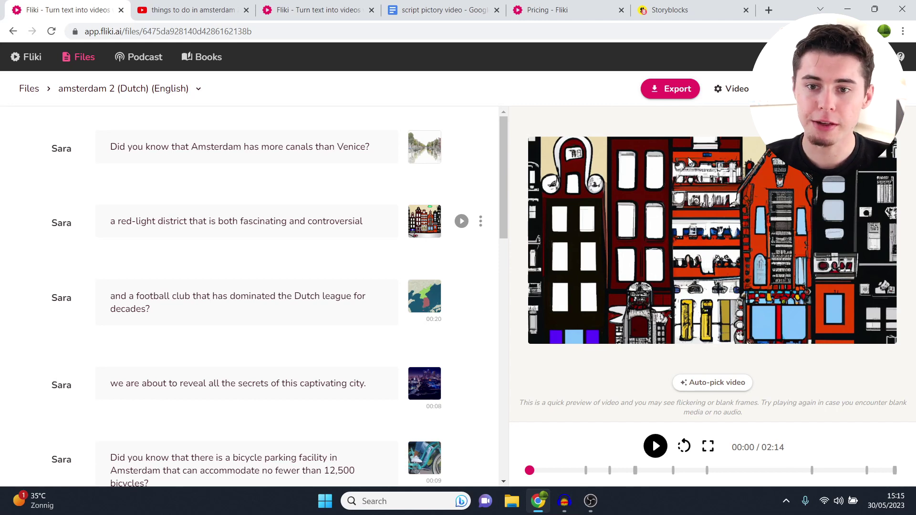
Start the video export, then switch to the Pricing - Fliki browser tab.
click(673, 91)
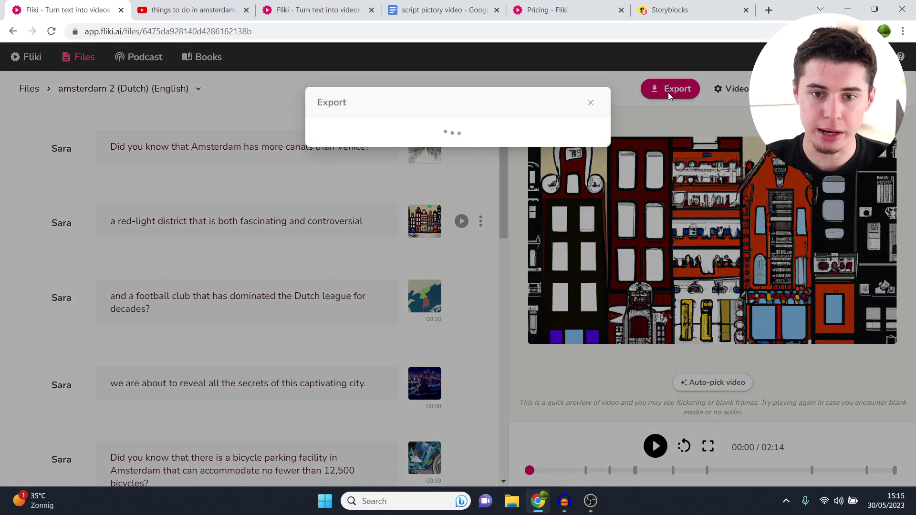
click(527, 4)
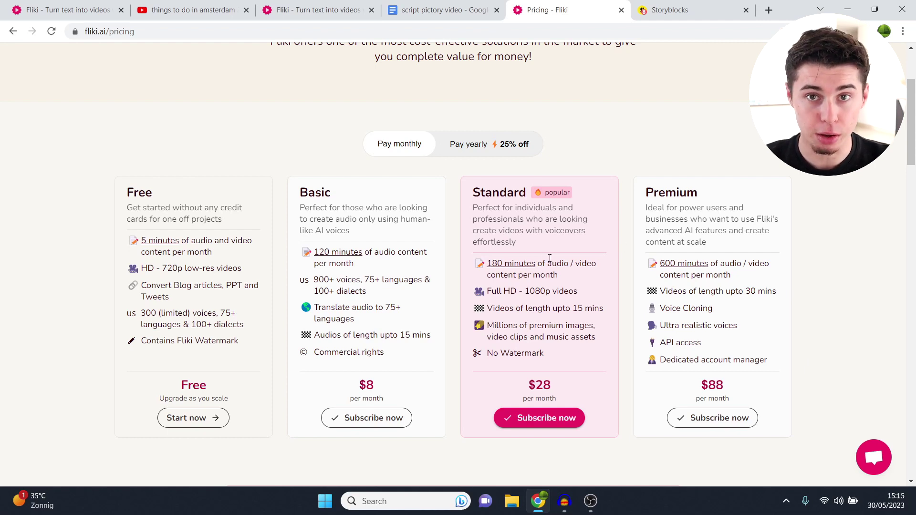
Highlight the Standard plan's 180 minutes, Full HD 1080p and Watermark features.
drag(496, 267, 536, 266)
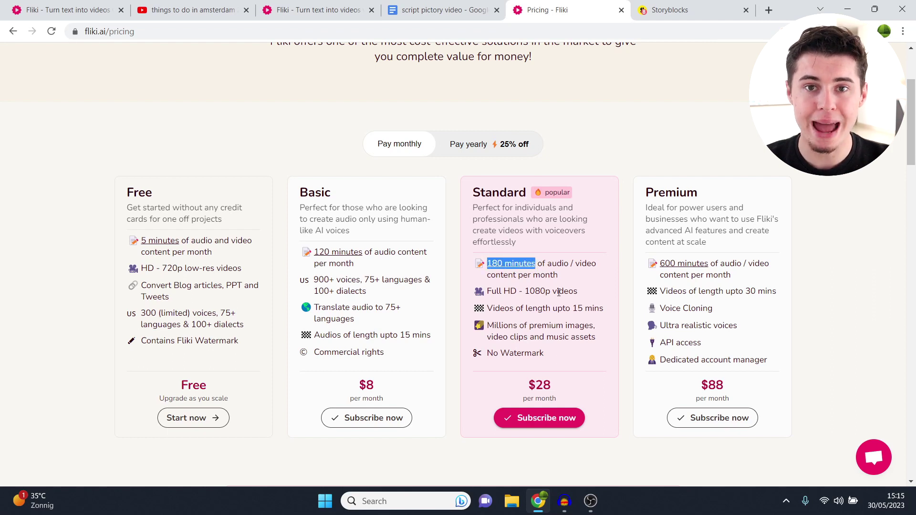
drag(527, 292, 595, 311)
drag(498, 353, 557, 354)
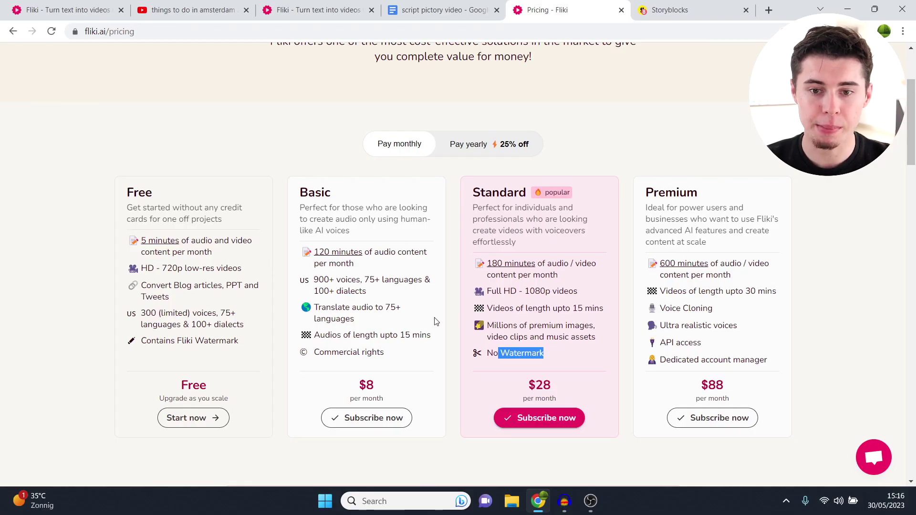
Clear the highlight and switch to the Fliki account Team tab with Ctrl+3.
scroll(546, 291, down, 1)
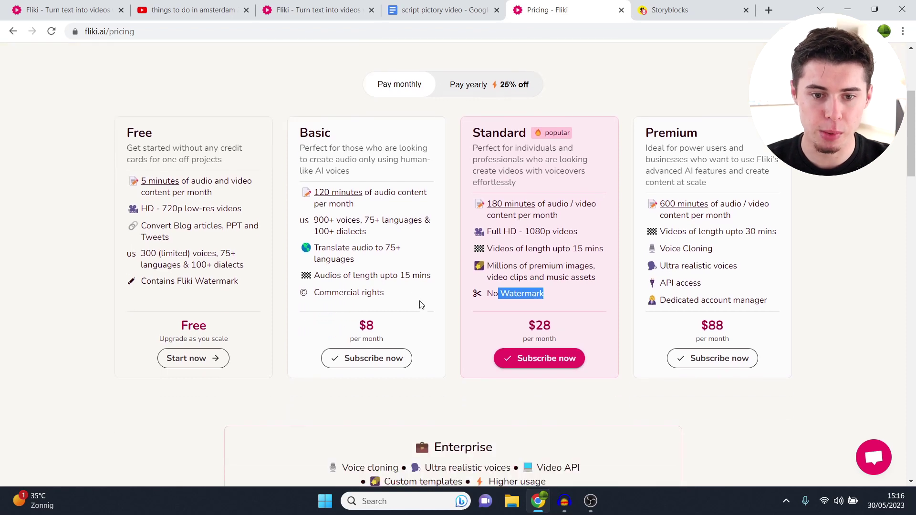
click(364, 296)
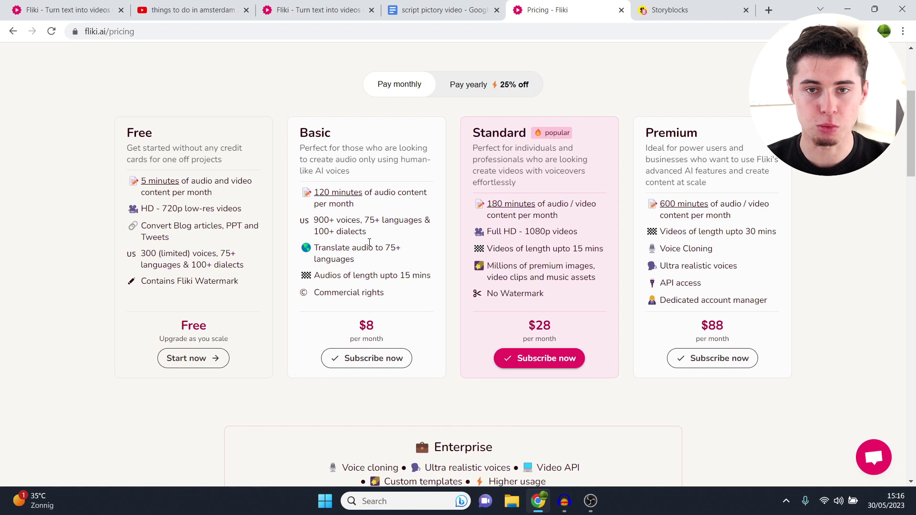
key(ctrl+3)
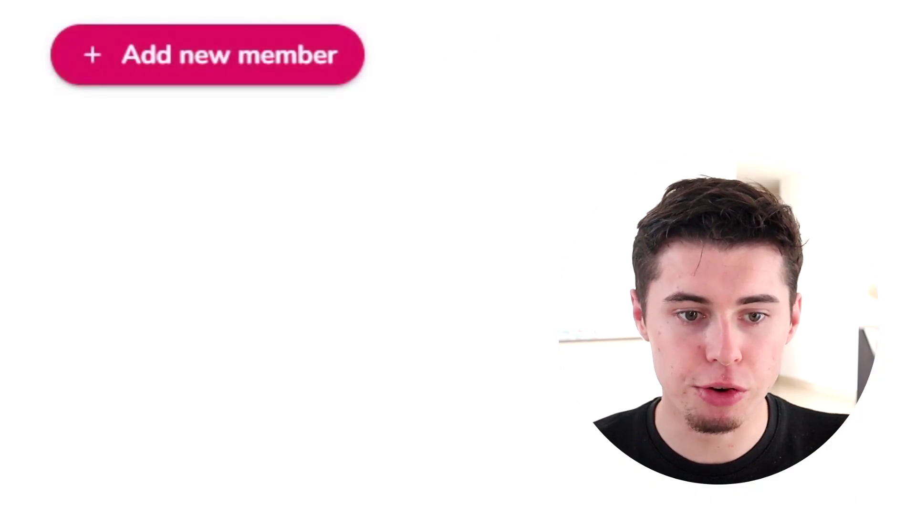
click(195, 41)
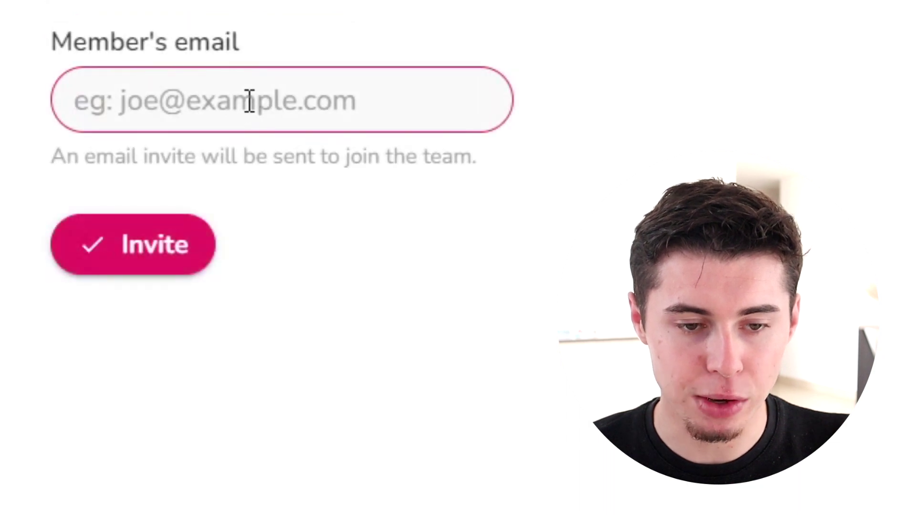